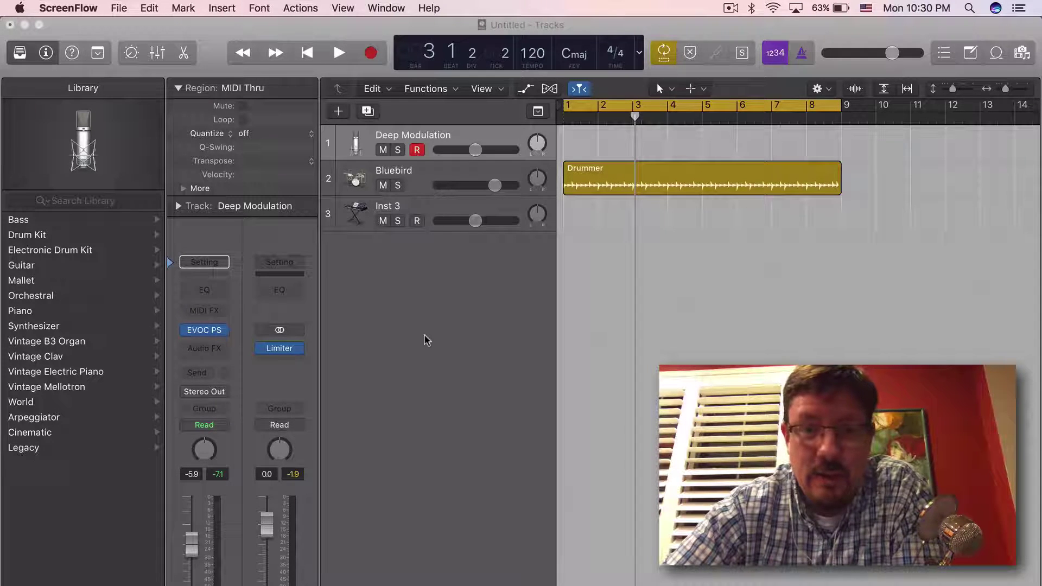
Look at the EVOC 20 PolySynth on the Deep Modulation track and the EVOC 20 TrackOscillator on the Inst 3 track
{"action": "left_click", "coordinate": [205, 331]}
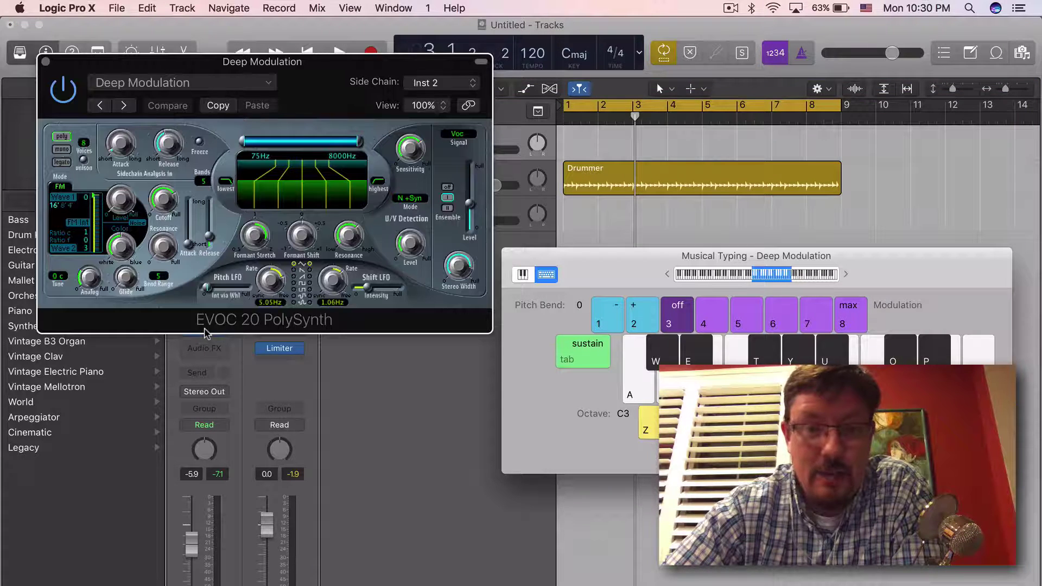
{"action": "left_click_drag", "start_coordinate": [134, 69], "coordinate": [637, 104]}
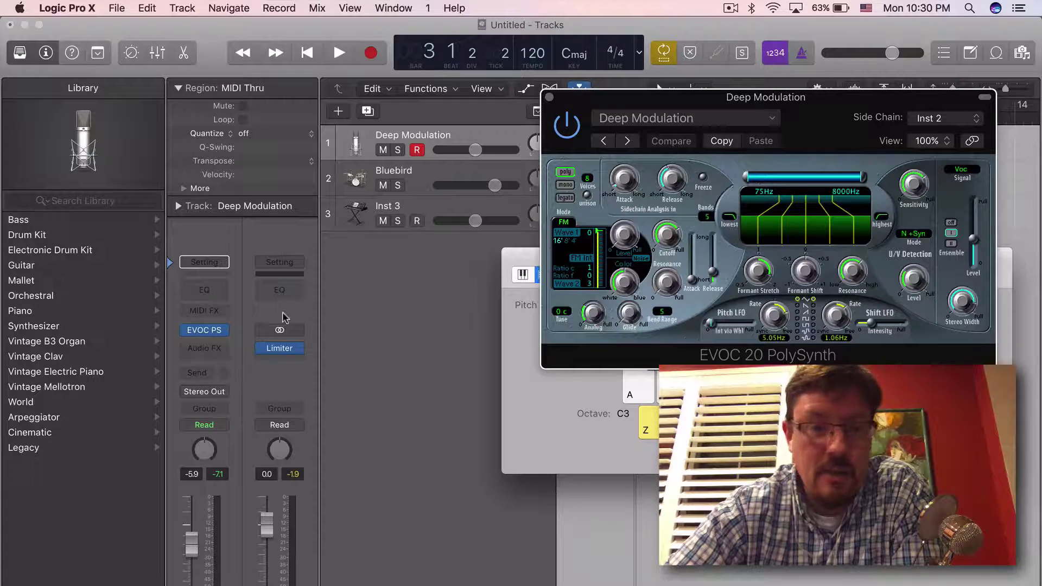
{"action": "left_click", "coordinate": [422, 209]}
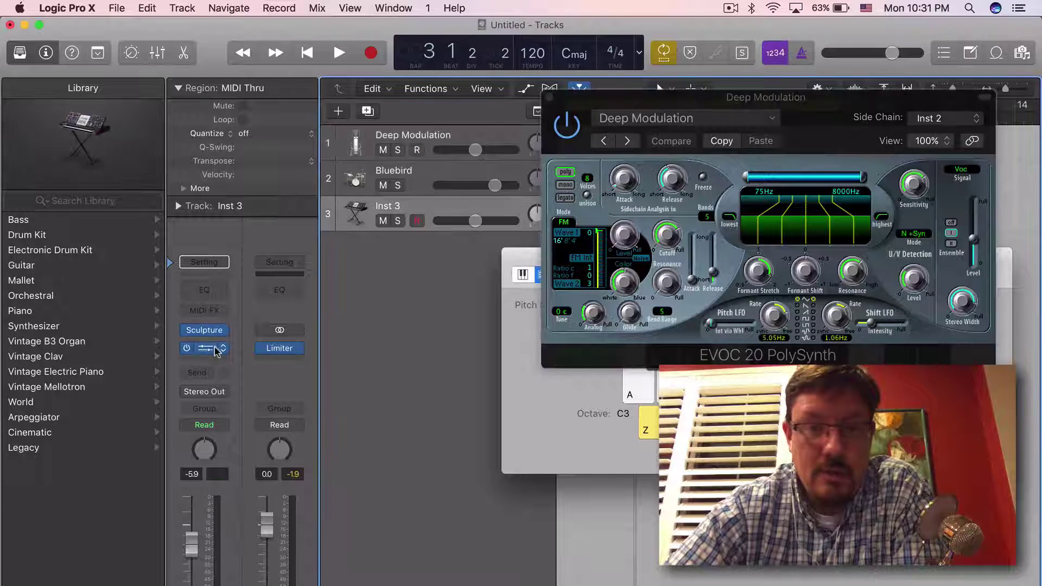
{"action": "left_click", "coordinate": [206, 351]}
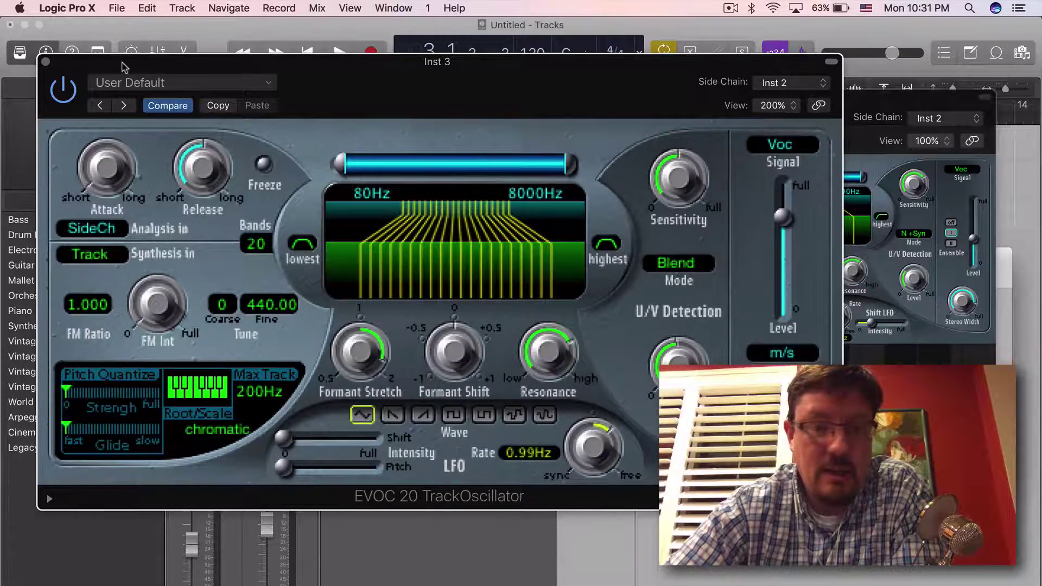
{"action": "left_click_drag", "start_coordinate": [124, 65], "coordinate": [252, 56]}
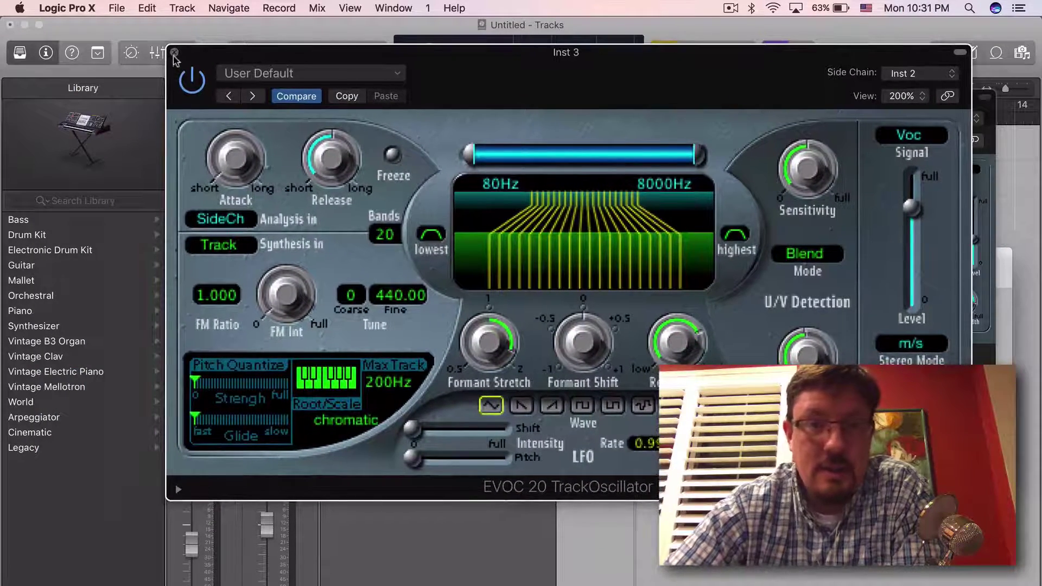
{"action": "left_click", "coordinate": [174, 53]}
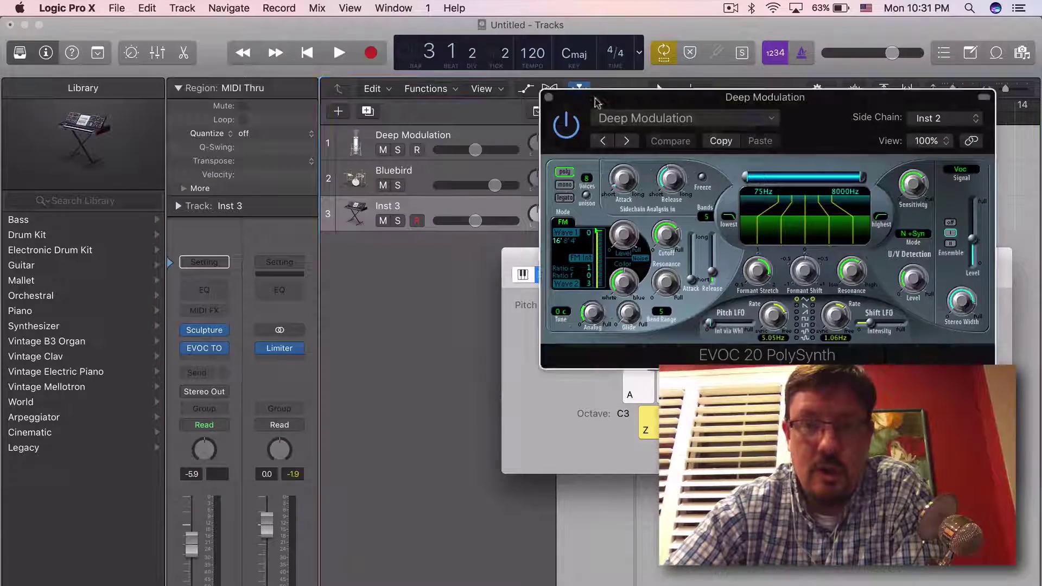
Enlarge the EVOC 20 PolySynth plug-in window to a 177% view and close it
{"action": "left_click_drag", "start_coordinate": [622, 106], "coordinate": [191, 53]}
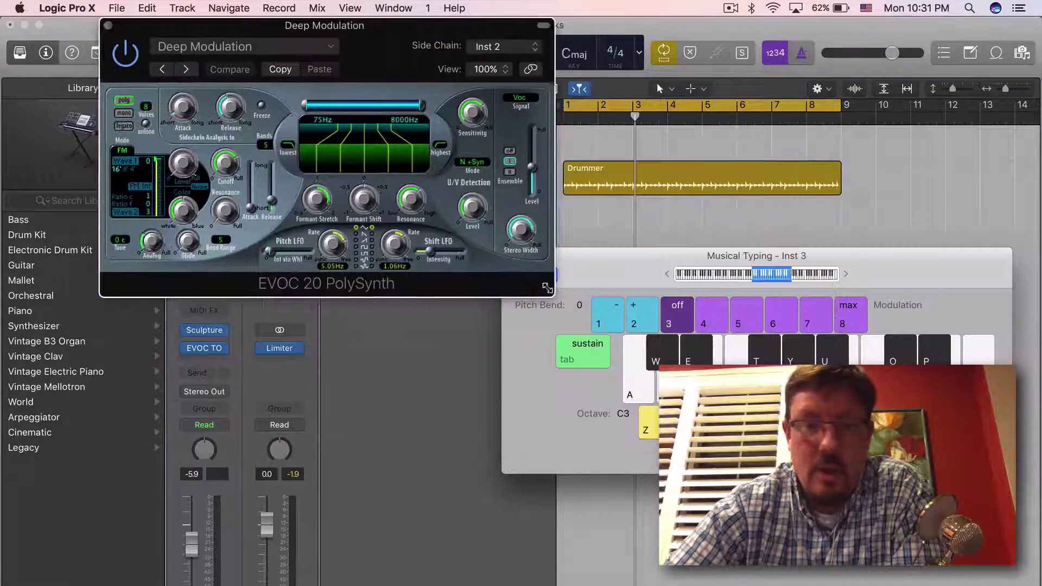
{"action": "left_click_drag", "start_coordinate": [556, 309], "coordinate": [910, 448]}
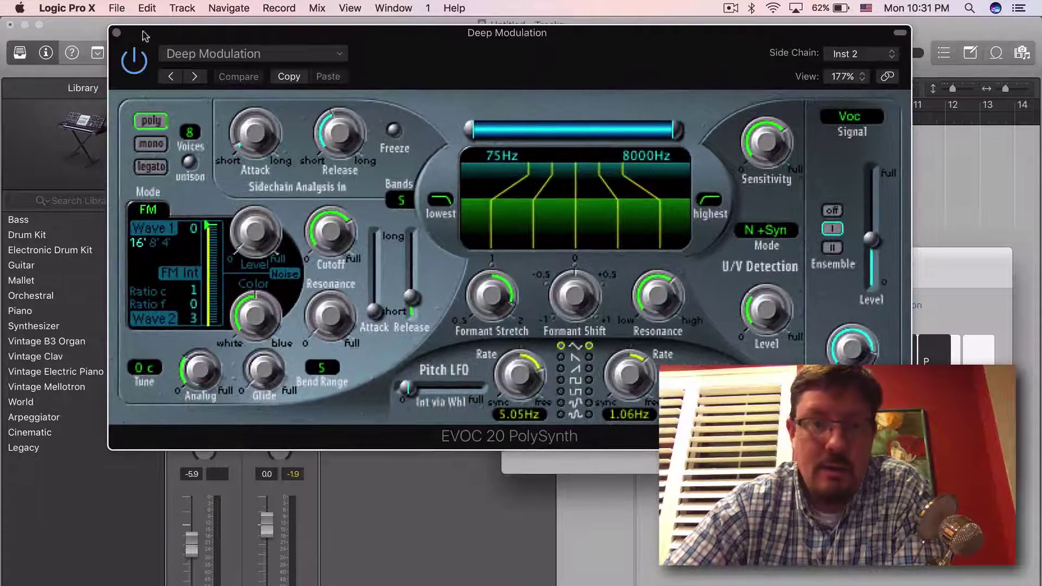
{"action": "left_click_drag", "start_coordinate": [187, 35], "coordinate": [204, 48]}
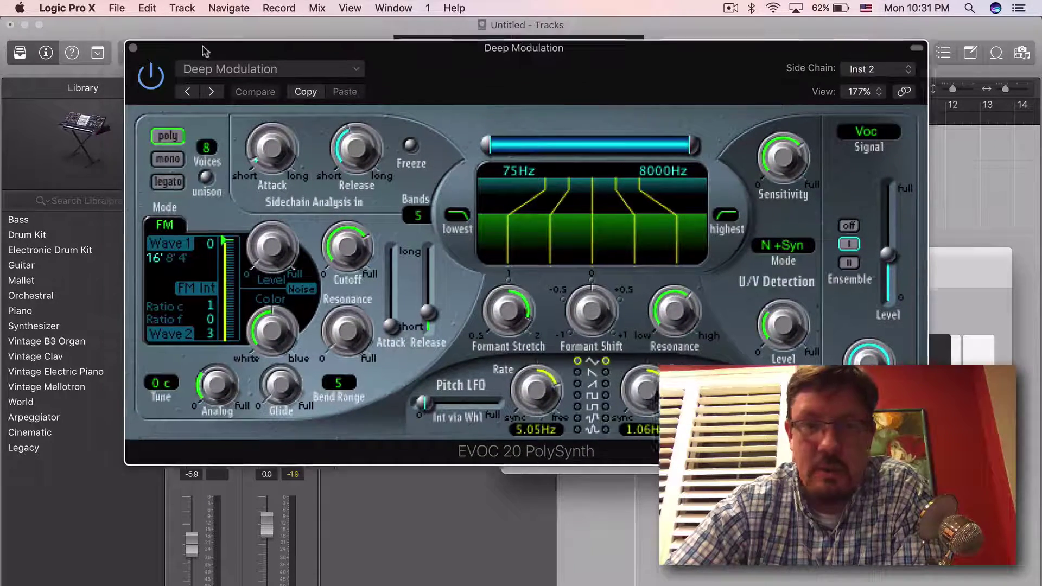
{"action": "left_click", "coordinate": [132, 46]}
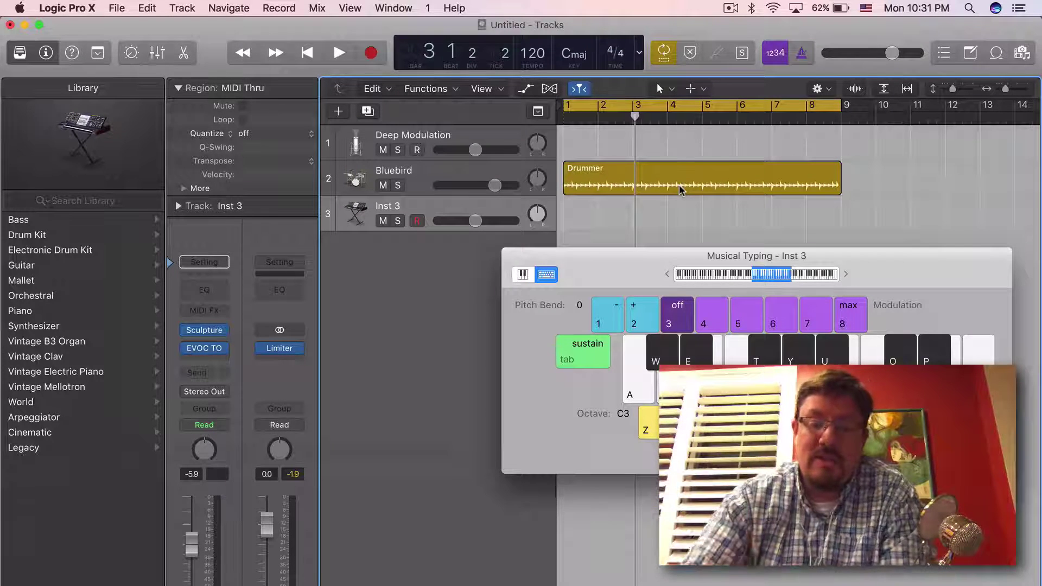
Set the side chain of the EVOC 20 PolySynth on the Deep Modulation track to Inst 2 - Bluebird and close the plug-in
{"action": "left_click", "coordinate": [446, 140]}
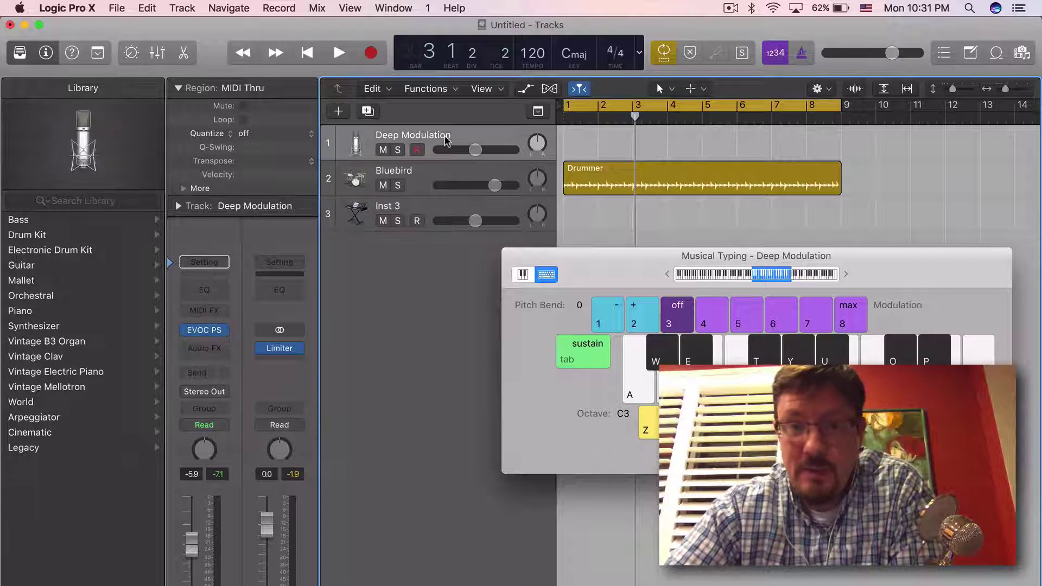
{"action": "left_click", "coordinate": [204, 330]}
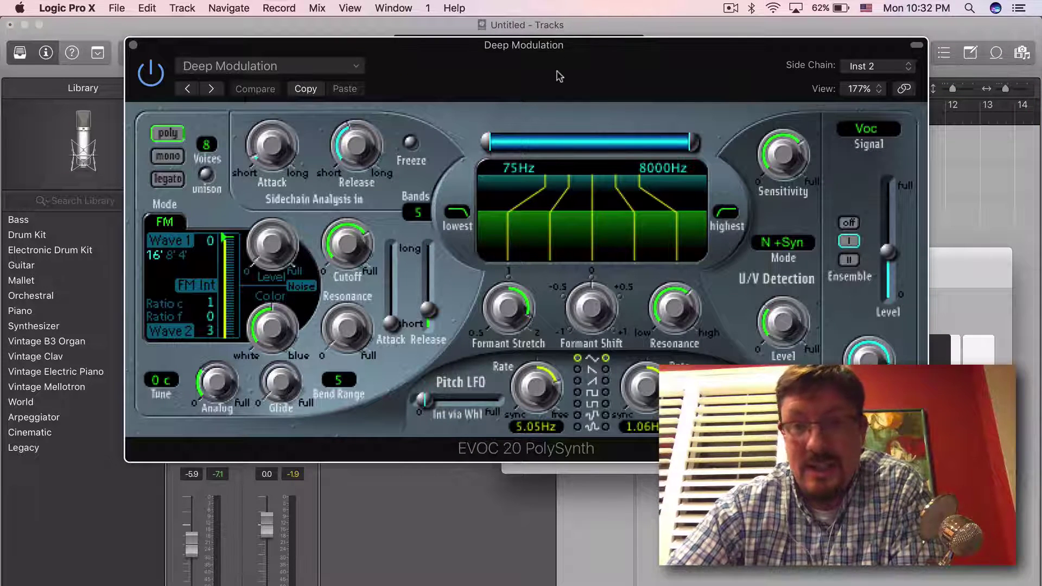
{"action": "left_click_drag", "start_coordinate": [559, 76], "coordinate": [570, 71]}
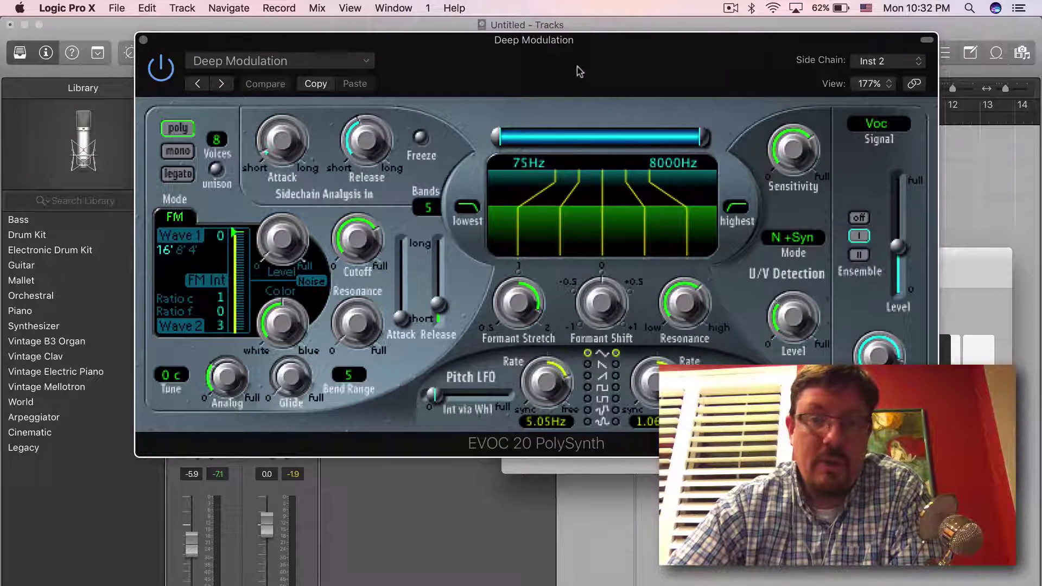
{"action": "left_click", "coordinate": [898, 63]}
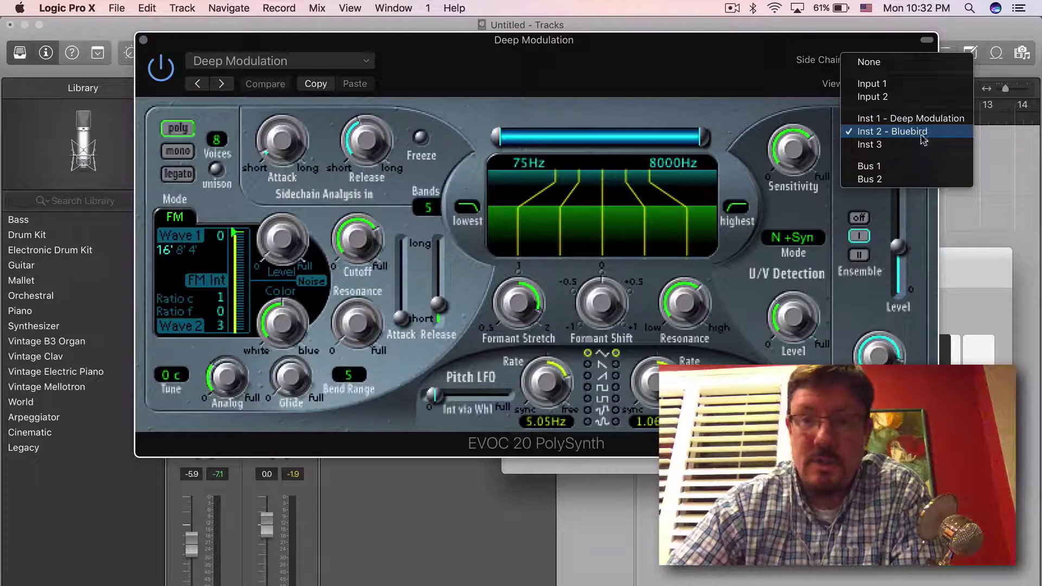
{"action": "left_click", "coordinate": [593, 74]}
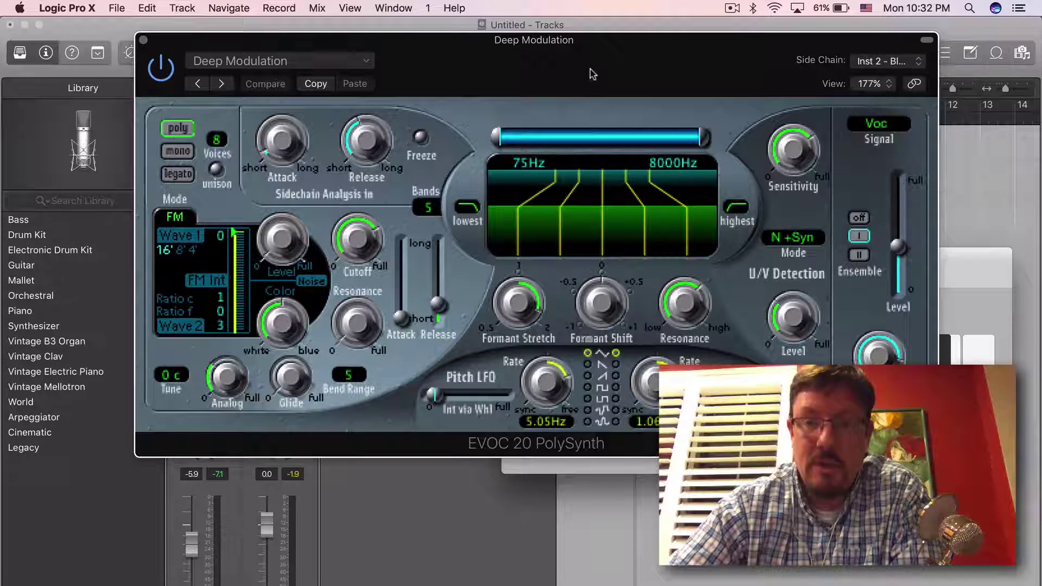
{"action": "left_click", "coordinate": [144, 40]}
Select the Bluebird drummer track and play about a bar of it from the start of the project
{"action": "left_click", "coordinate": [416, 172]}
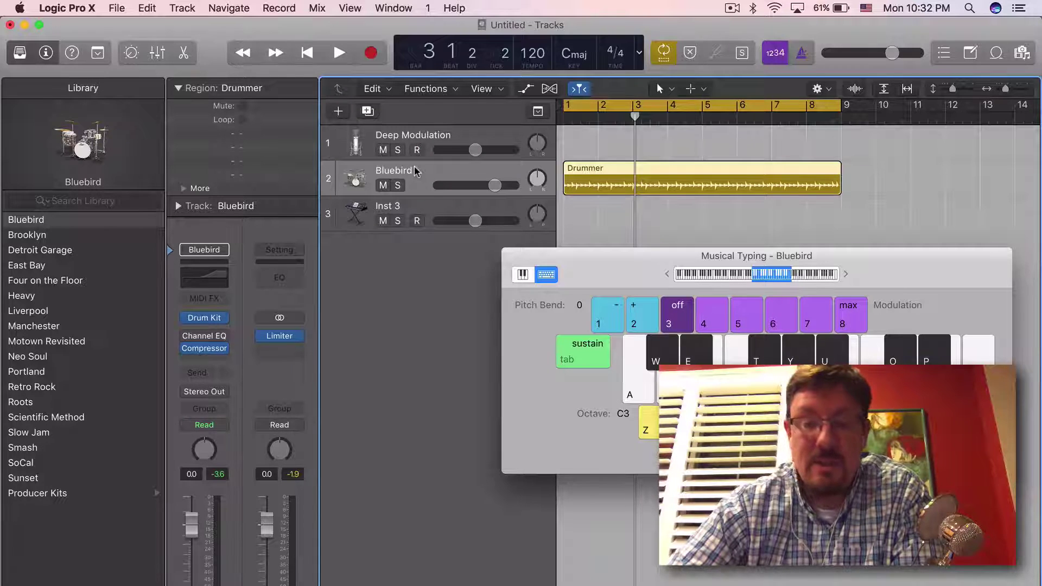
{"action": "key", "text": "Return"}
{"action": "key", "text": "space"}
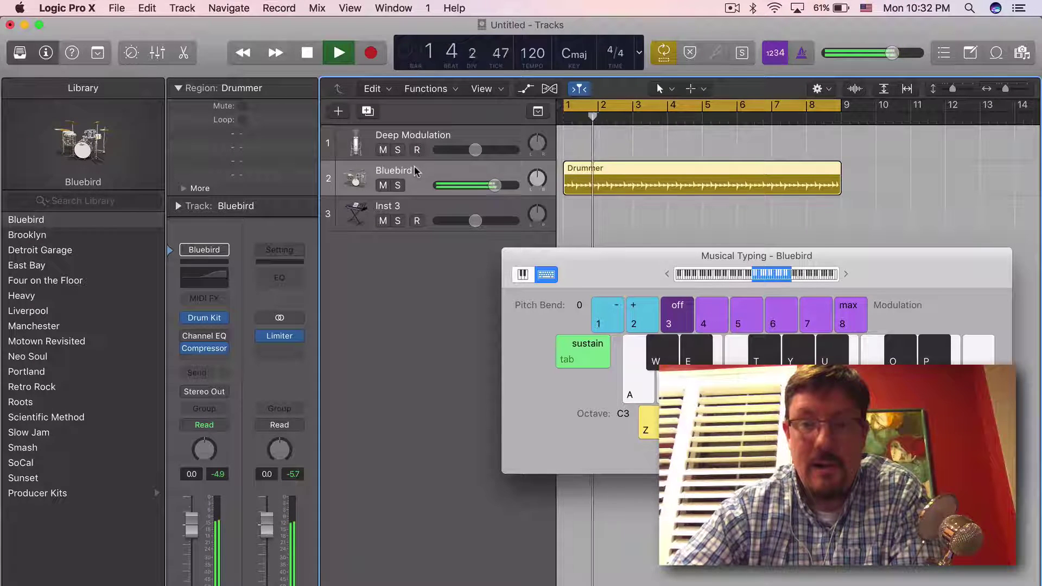
{"action": "key", "text": "space"}
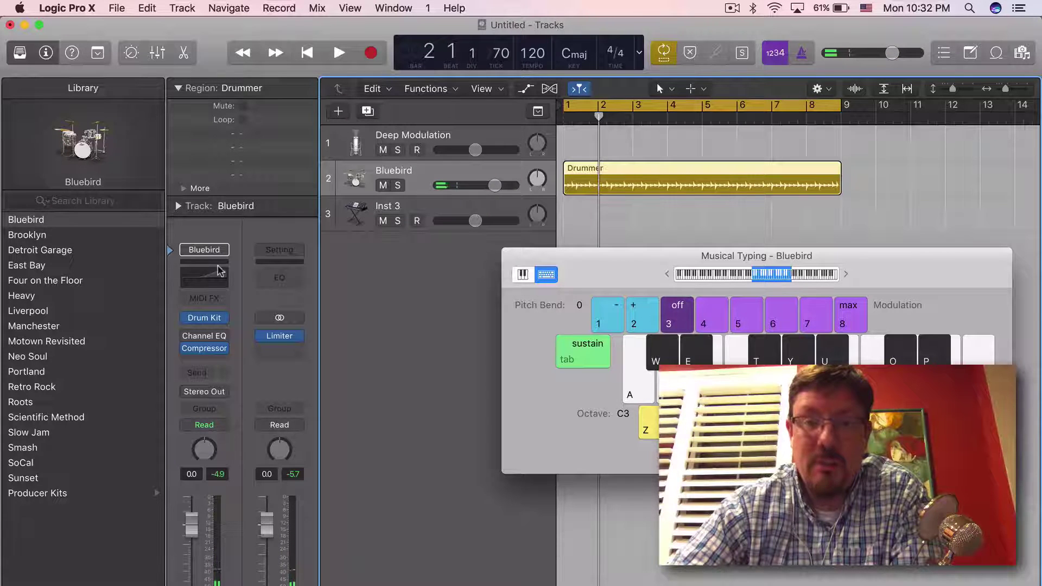
Set the Bluebird track's output to No Output and play the drum region briefly to check it
{"action": "left_click", "coordinate": [225, 395]}
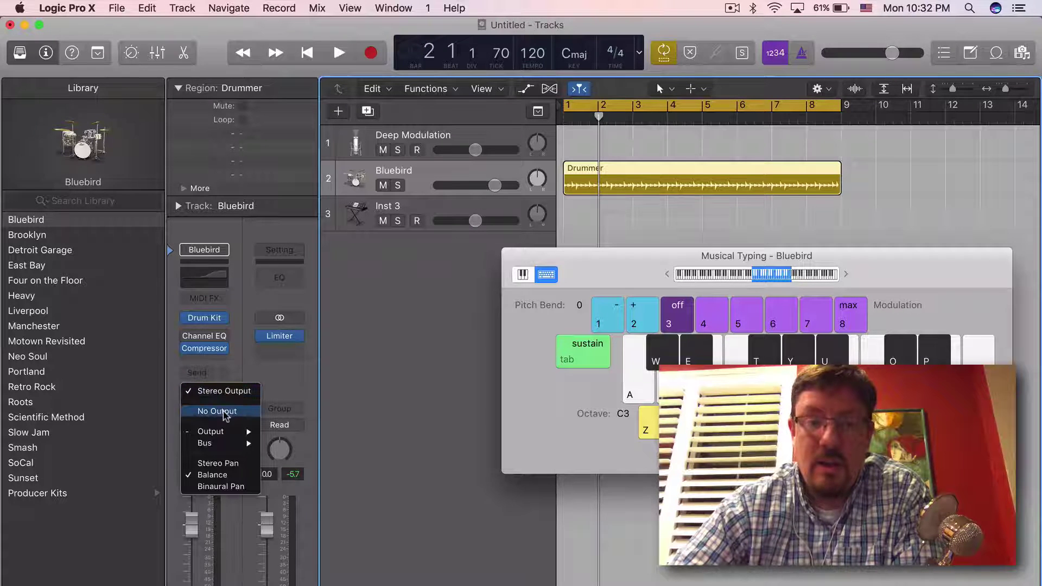
{"action": "left_click", "coordinate": [224, 411]}
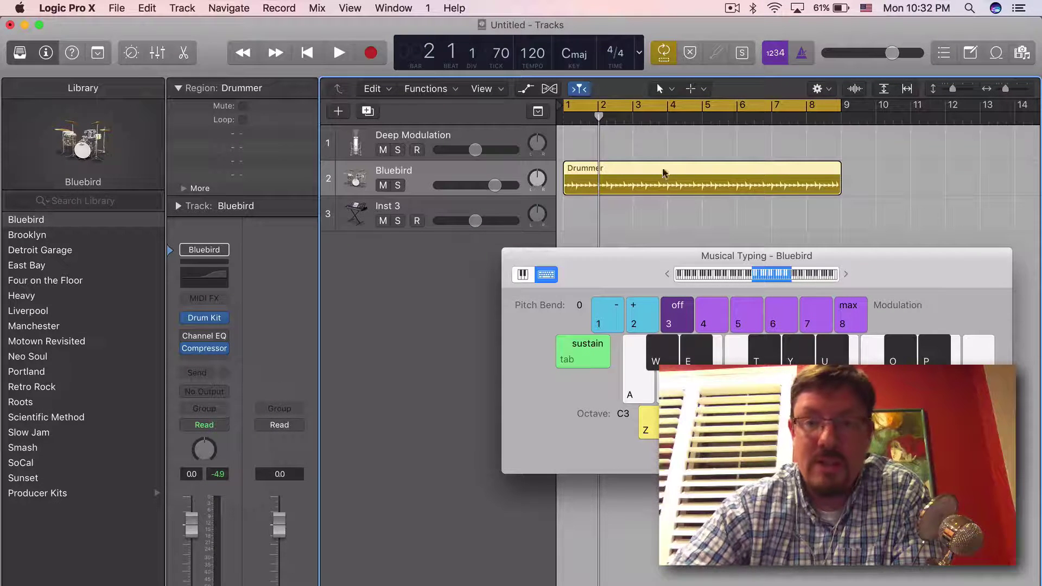
{"action": "key", "text": "space"}
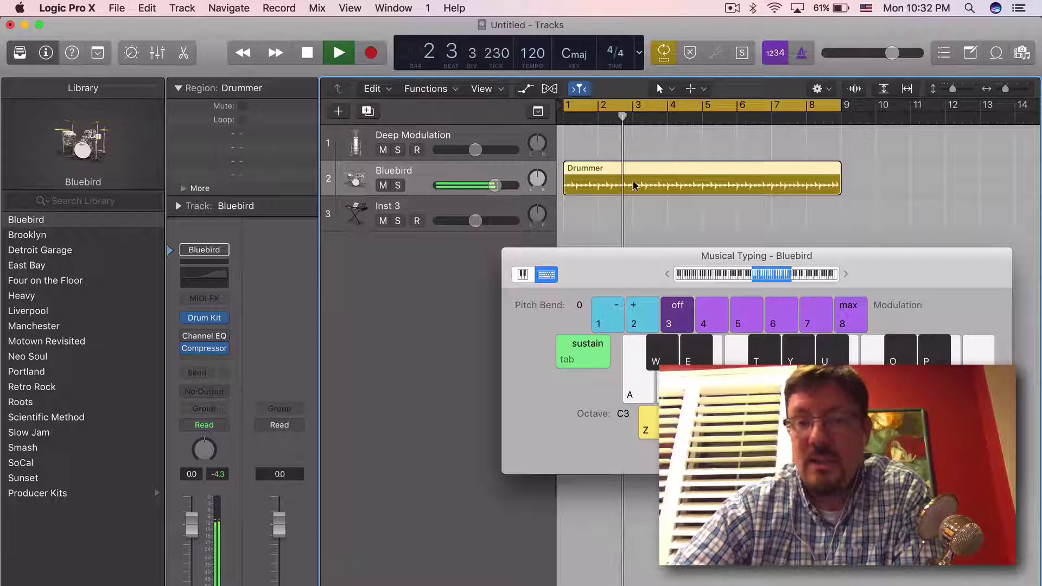
{"action": "key", "text": "space"}
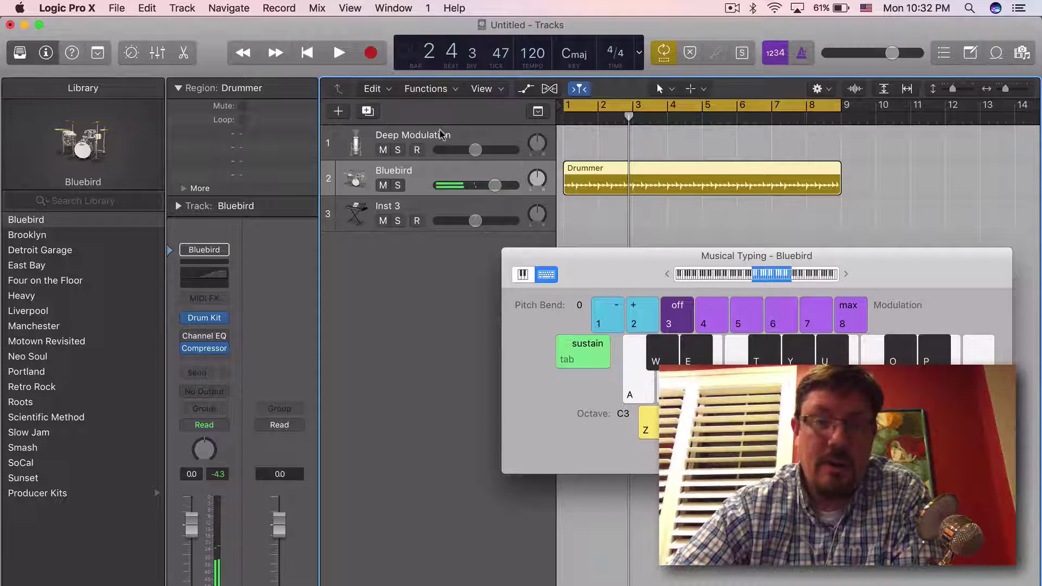
Reopen the EVOC 20 PolySynth on the Deep Modulation track and browse its Vintage Vocoder presets without loading another one
{"action": "left_click", "coordinate": [441, 135]}
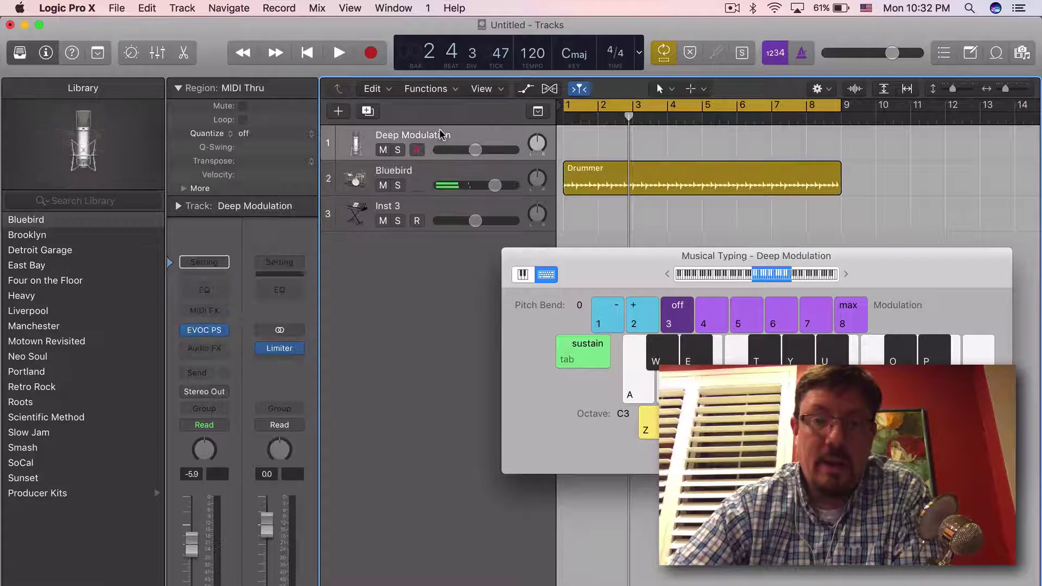
{"action": "left_click", "coordinate": [209, 331]}
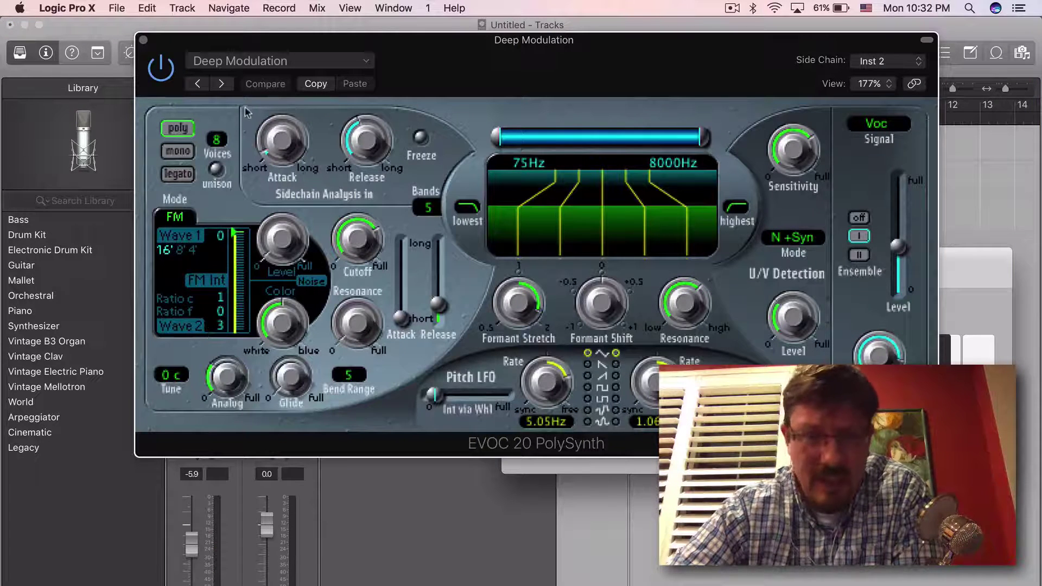
{"action": "left_click", "coordinate": [292, 70]}
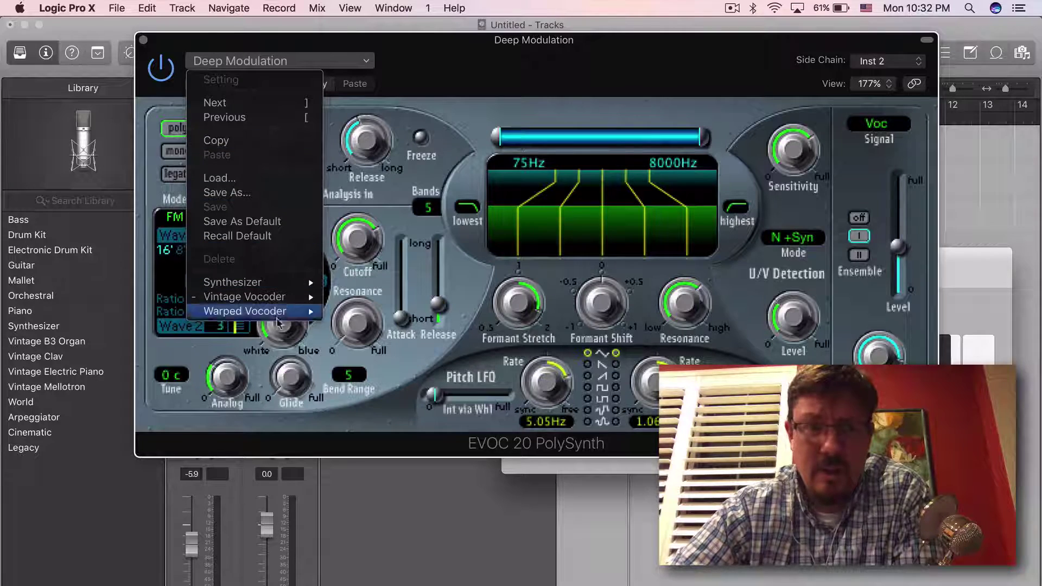
{"action": "mouse_move", "coordinate": [279, 296]}
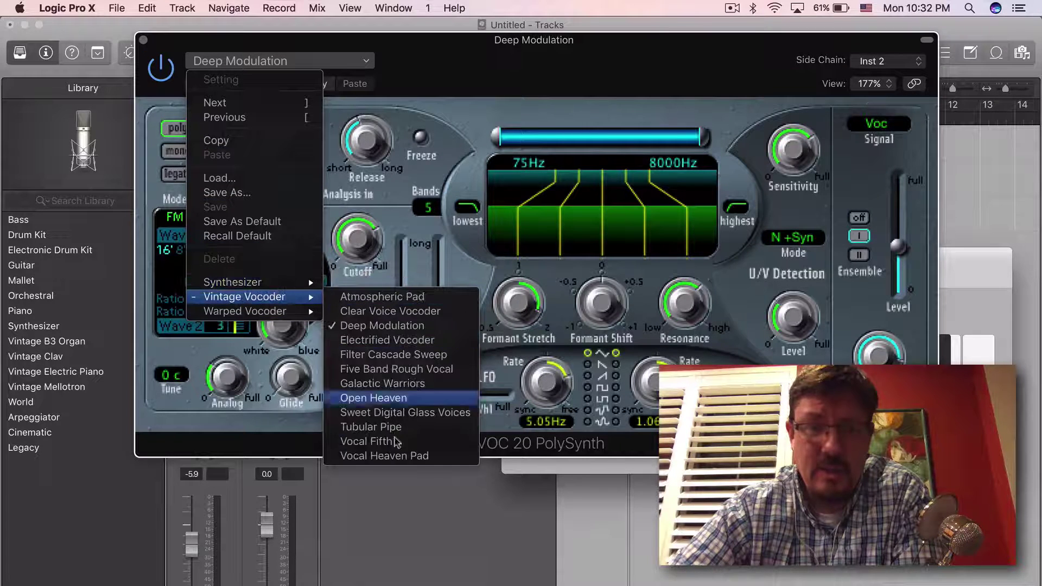
{"action": "left_click", "coordinate": [454, 77]}
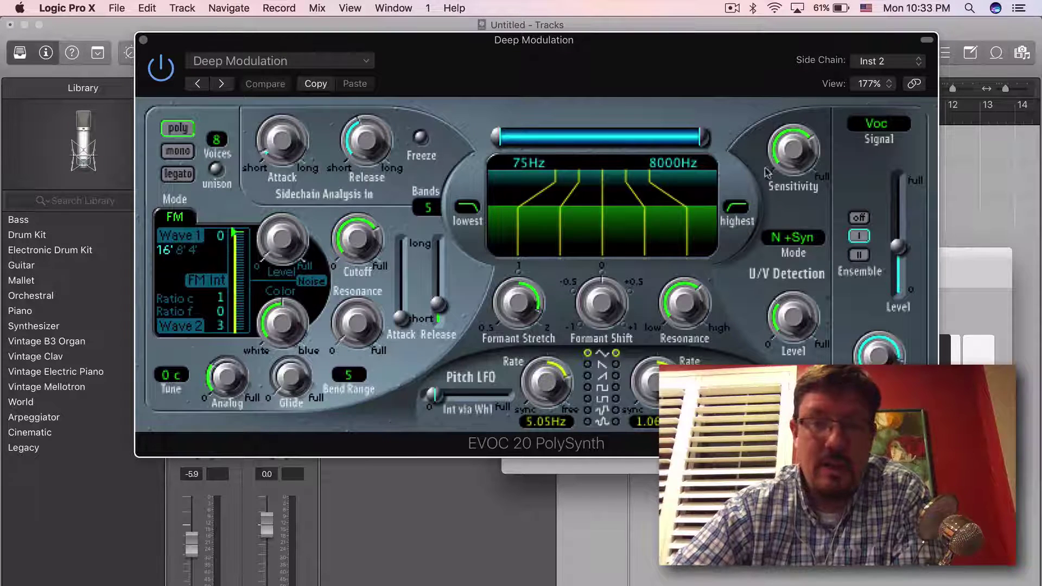
Compare the EVOC 20 PolySynth's output signals by switching to Syn, to Ana and back to Voc
{"action": "left_click", "coordinate": [877, 124]}
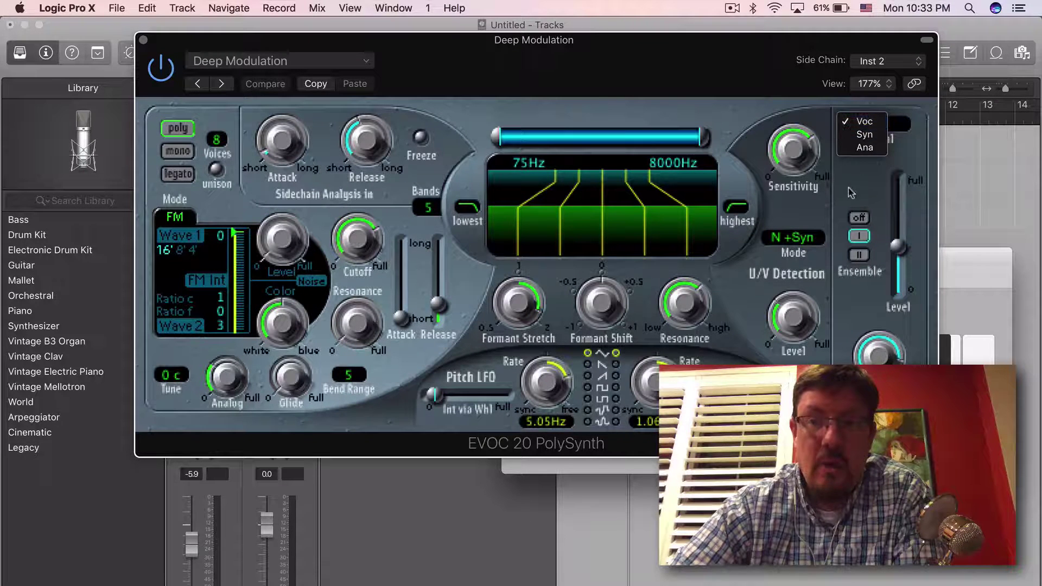
{"action": "left_click", "coordinate": [879, 123]}
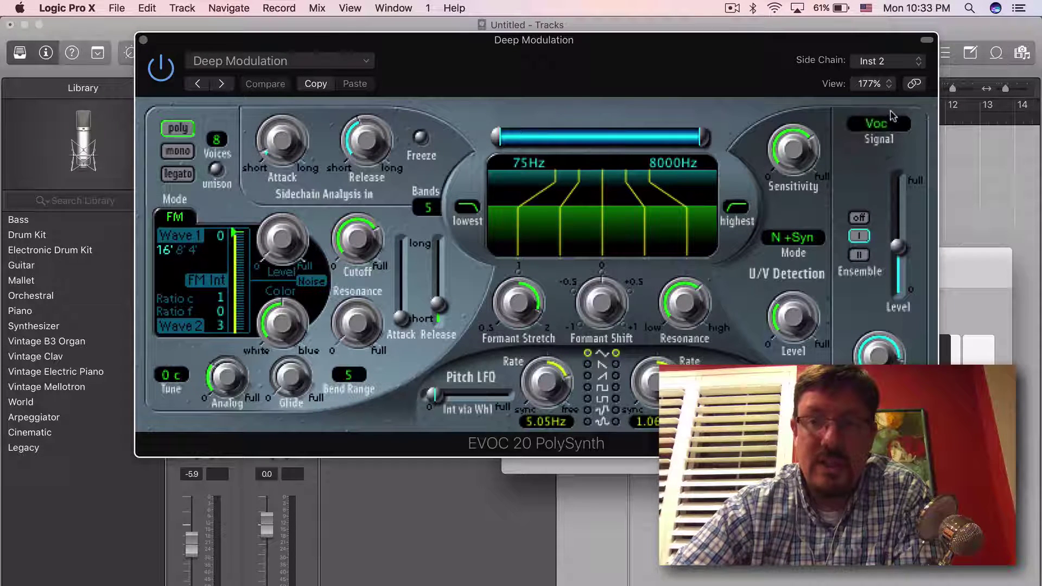
{"action": "left_click", "coordinate": [876, 123]}
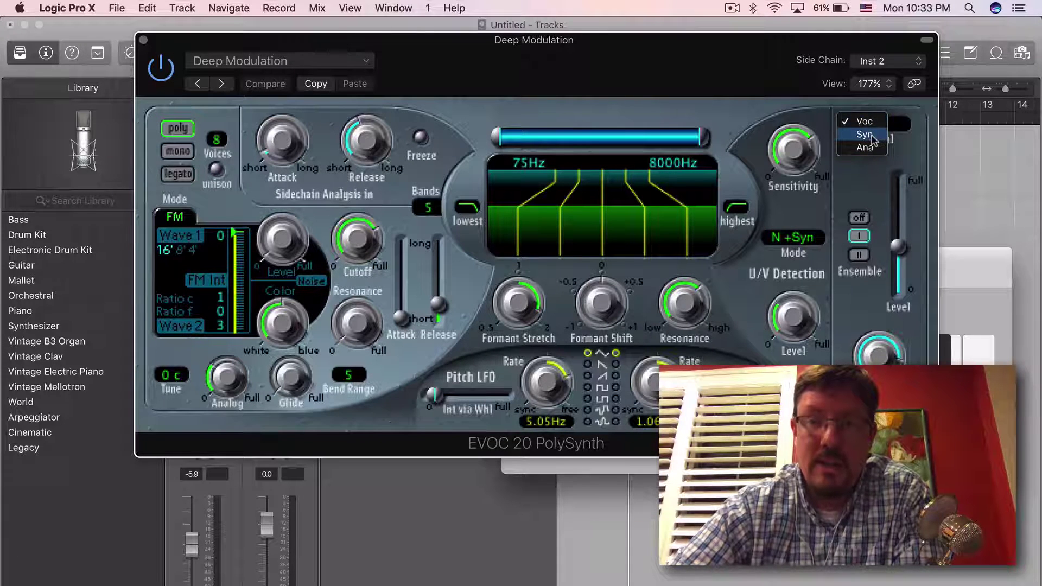
{"action": "left_click", "coordinate": [871, 135]}
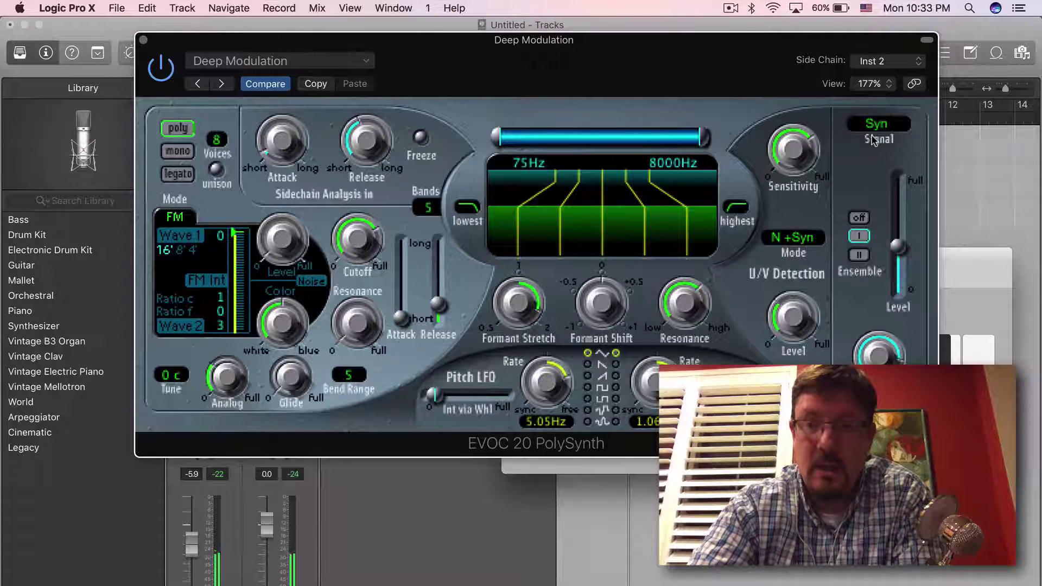
{"action": "left_click", "coordinate": [875, 126]}
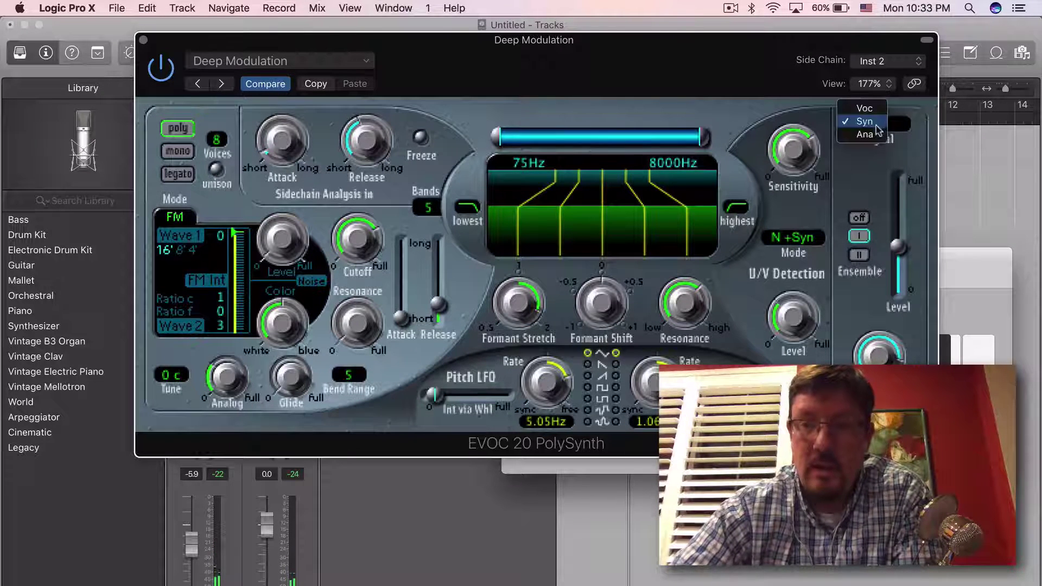
{"action": "left_click", "coordinate": [879, 135]}
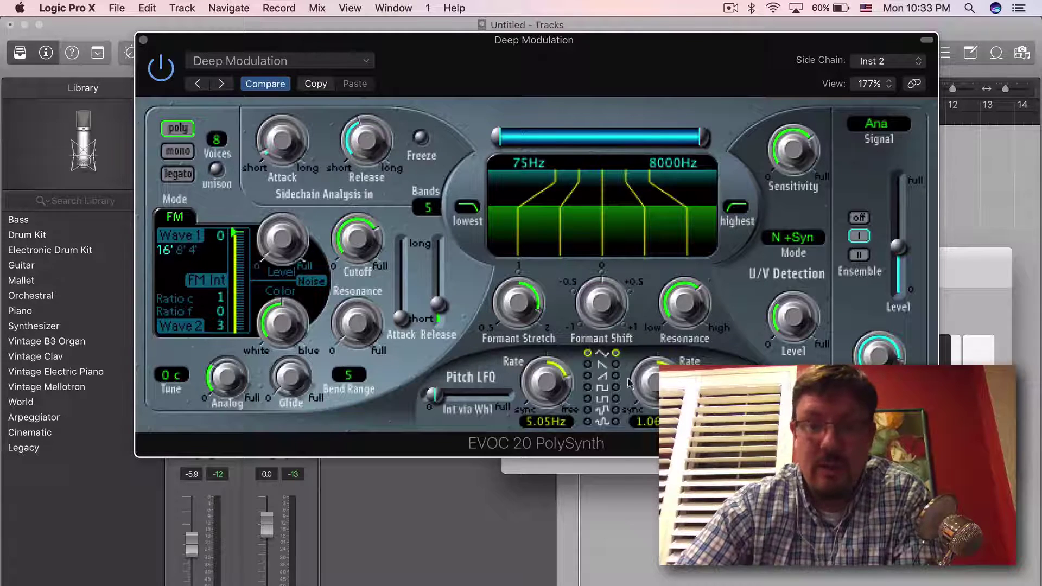
{"action": "left_click", "coordinate": [882, 126]}
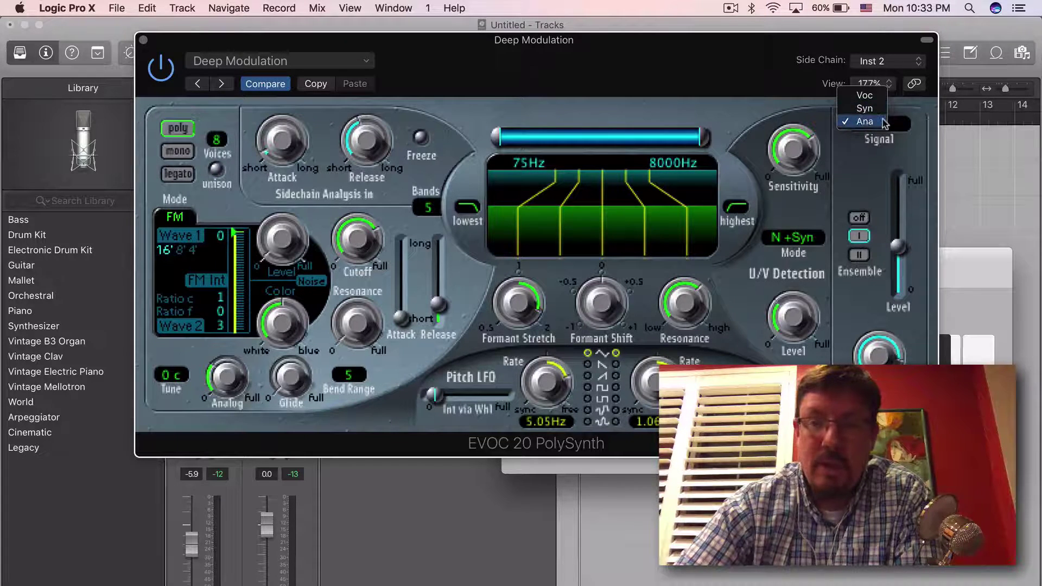
{"action": "left_click", "coordinate": [868, 95]}
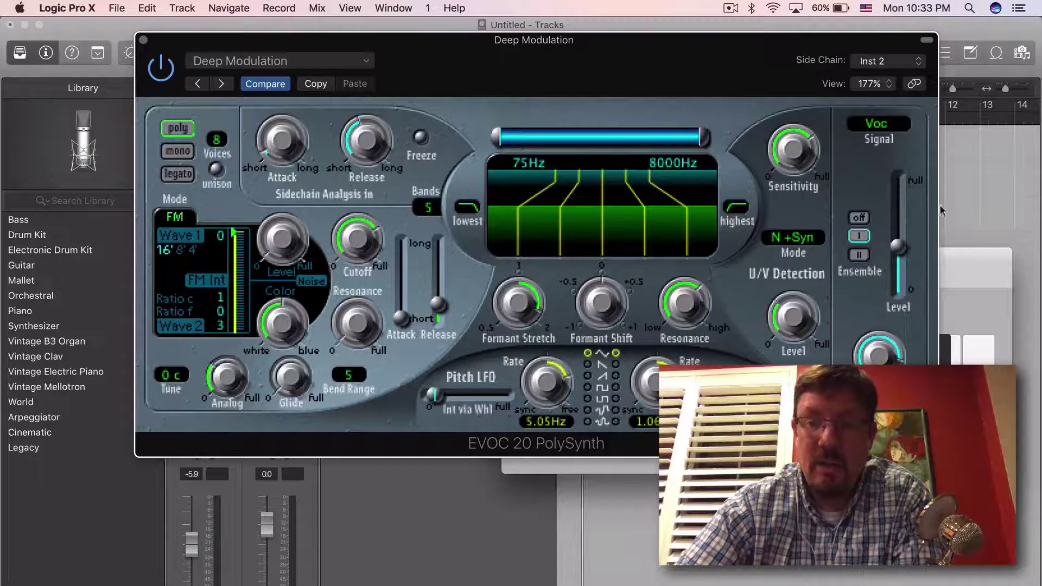
Move the Musical Typing keyboard out of the way and close the EVOC 20 PolySynth window
{"action": "left_click_drag", "start_coordinate": [962, 261], "coordinate": [881, 310]}
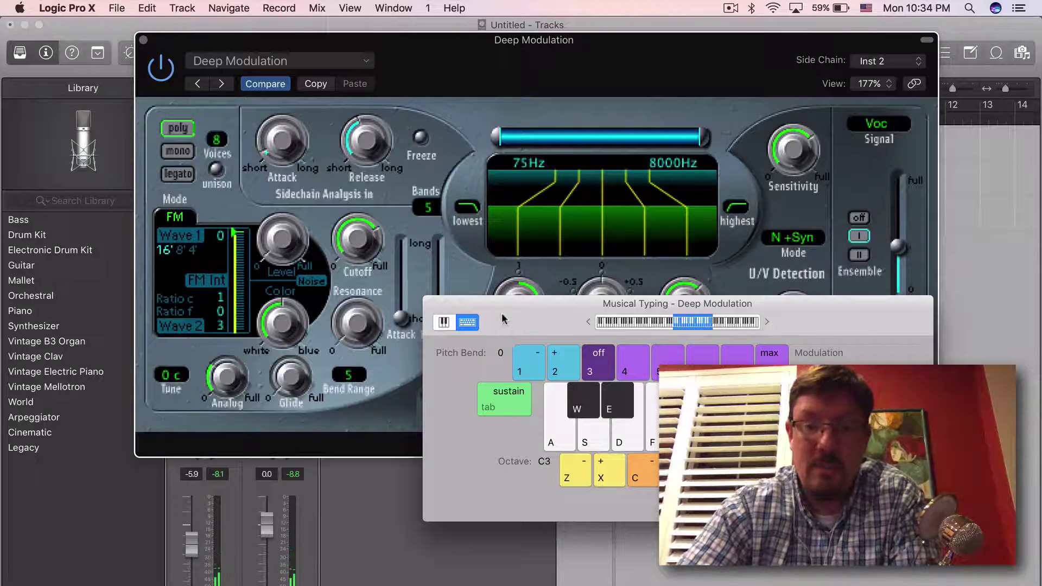
{"action": "left_click_drag", "start_coordinate": [507, 320], "coordinate": [574, 494]}
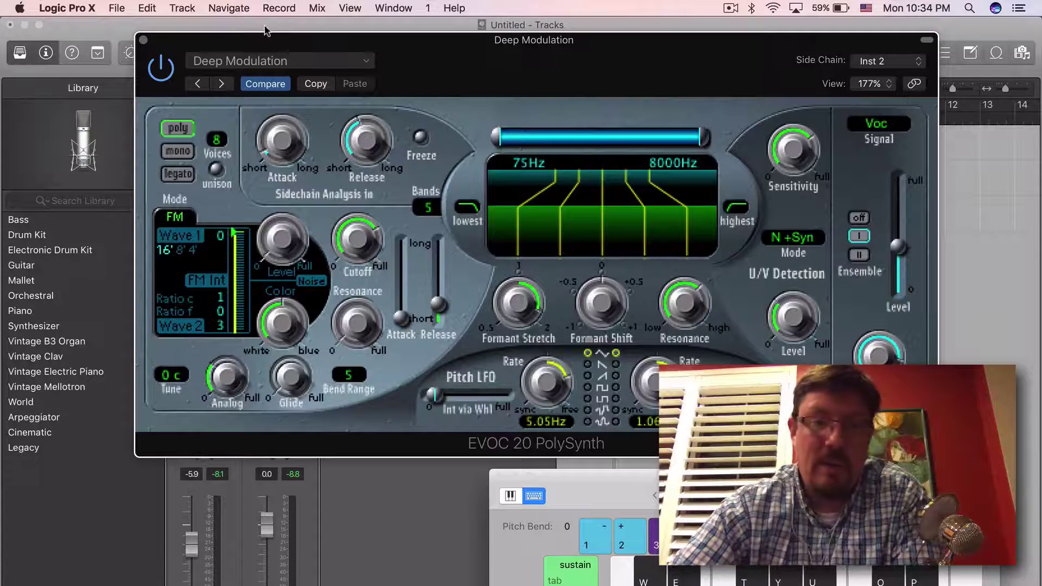
{"action": "left_click", "coordinate": [143, 40]}
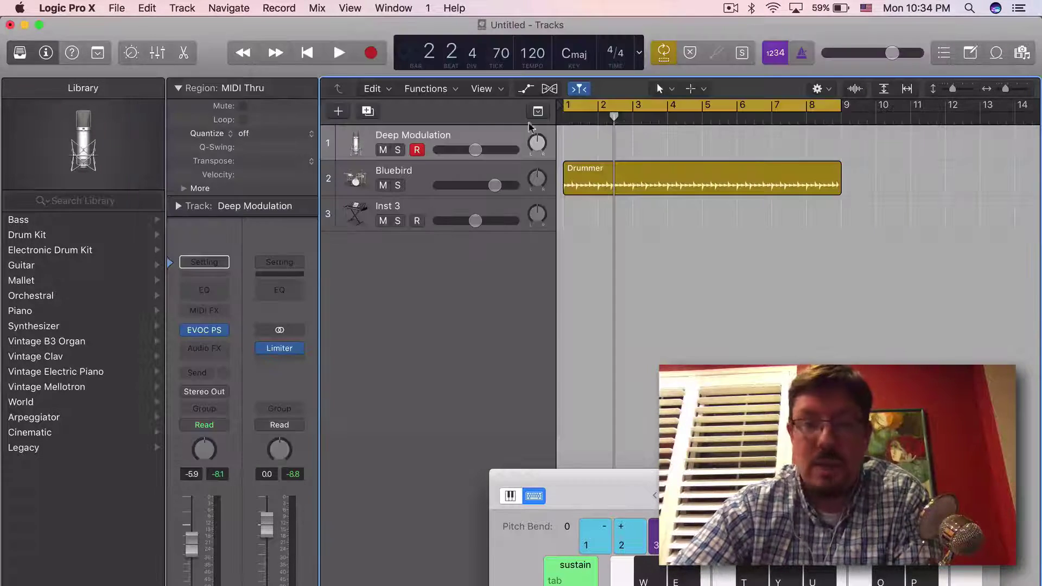
Open the EVOC 20 TrackOscillator on the Inst 3 track and move its window clear of the channel strip
{"action": "left_click", "coordinate": [425, 211]}
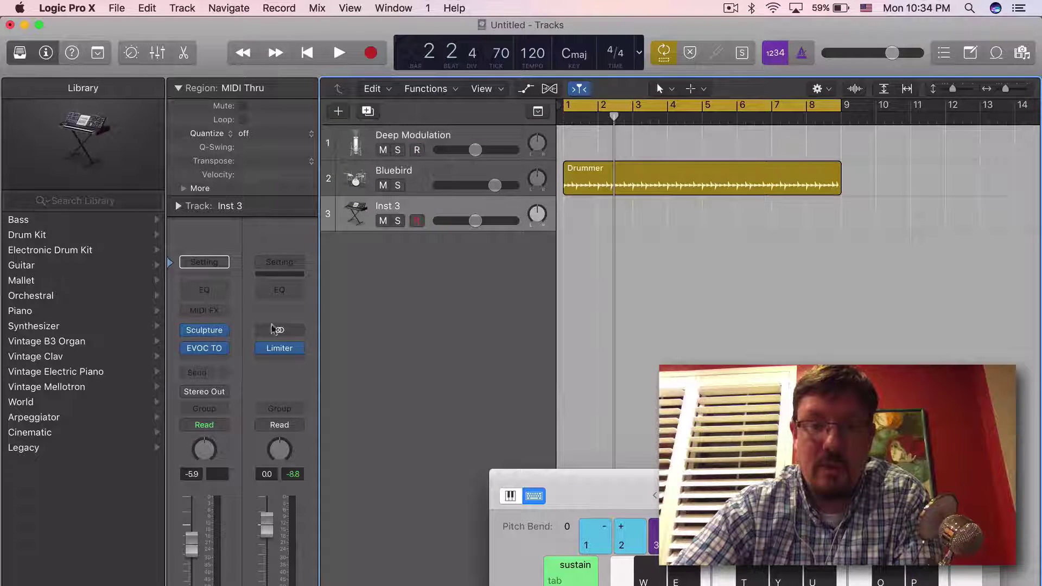
{"action": "left_click", "coordinate": [211, 349]}
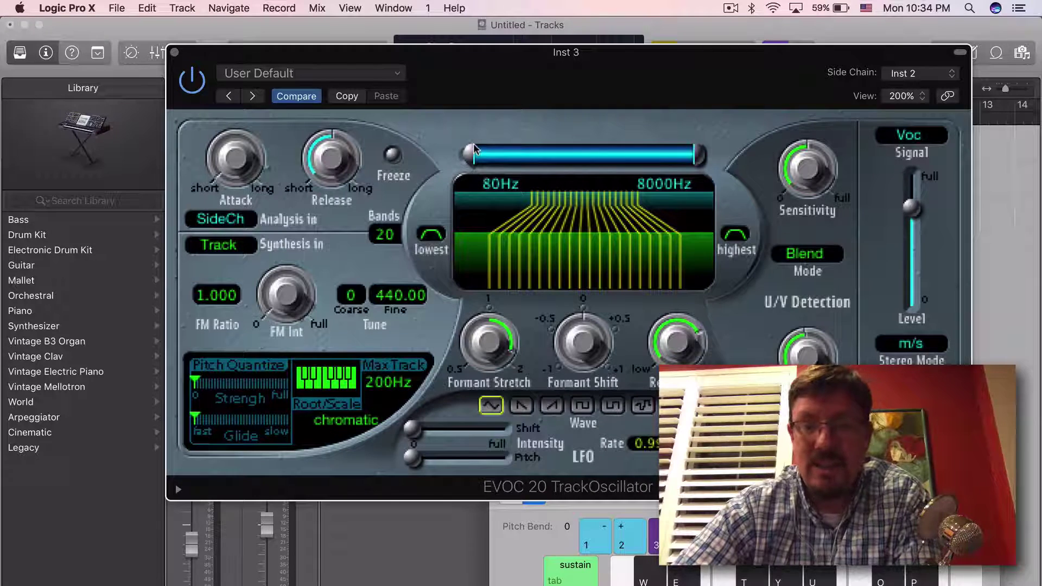
{"action": "left_click_drag", "start_coordinate": [448, 64], "coordinate": [506, 467]}
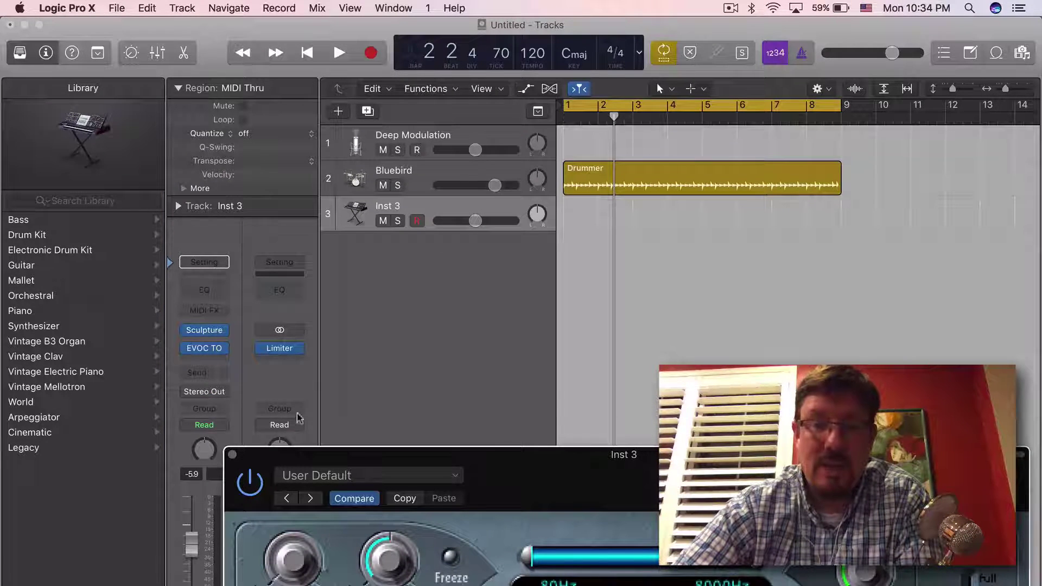
Compare the effect slot on Inst 3 with the instrument slot on Deep Modulation, and return to Inst 3's TrackOscillator window
{"action": "mouse_move", "coordinate": [206, 332]}
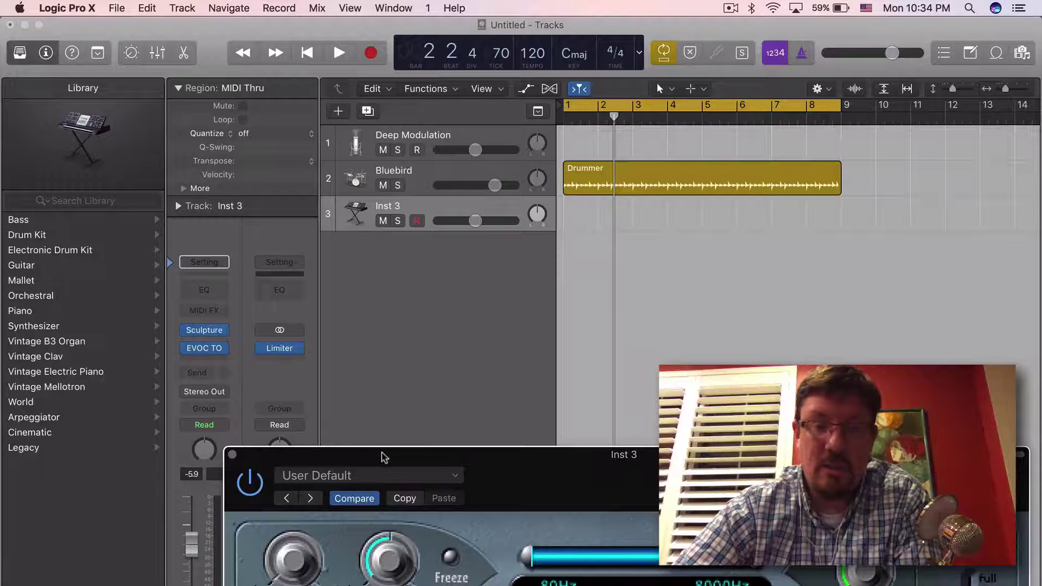
{"action": "left_click", "coordinate": [221, 348]}
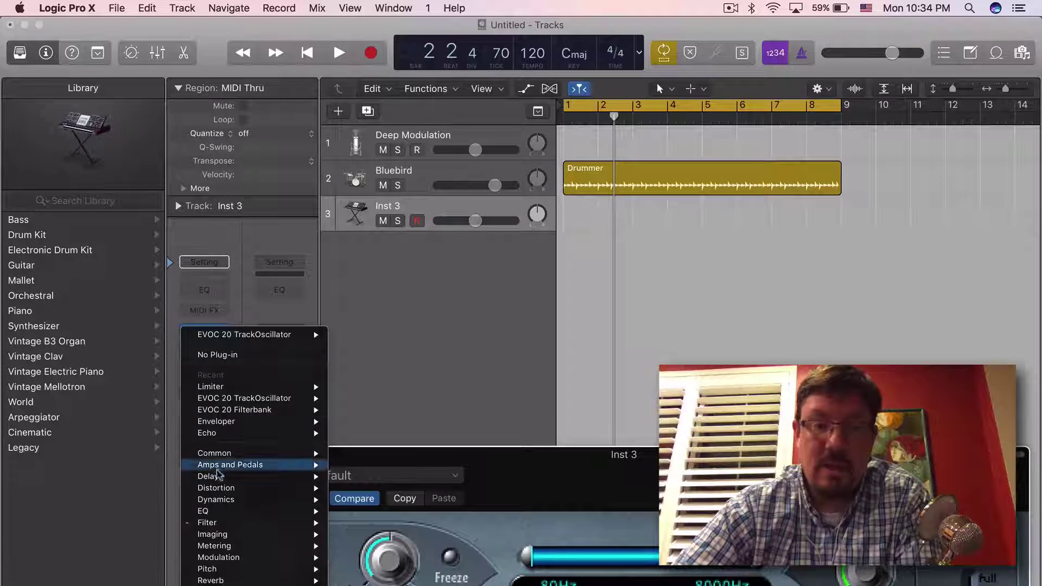
{"action": "left_click", "coordinate": [399, 325]}
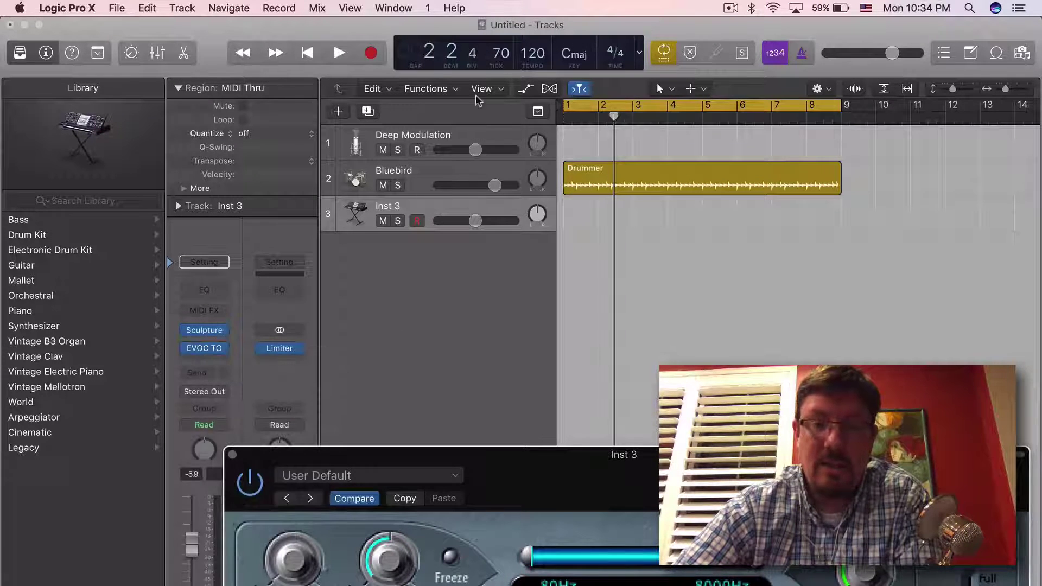
{"action": "left_click", "coordinate": [467, 135]}
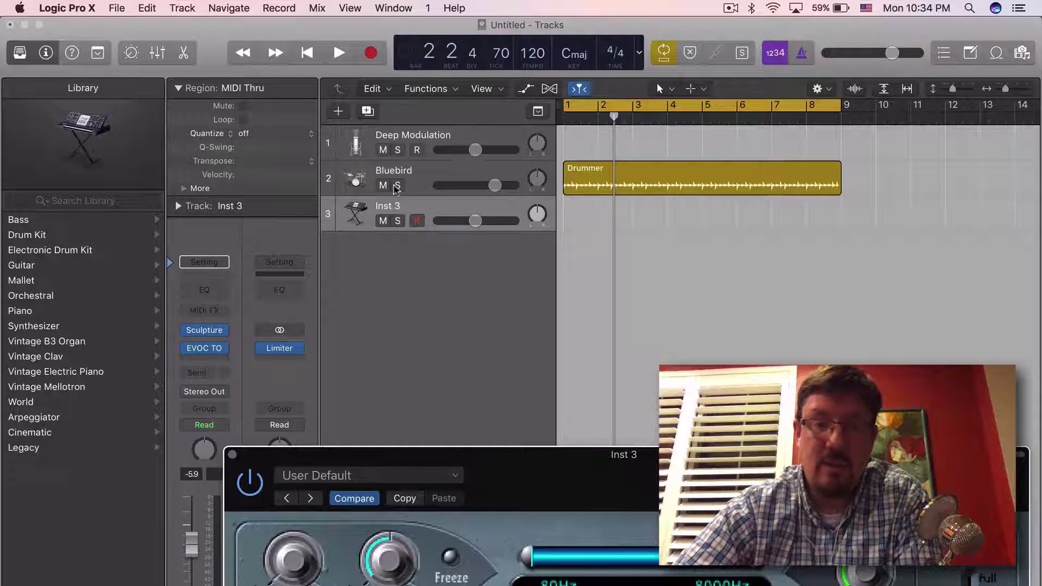
{"action": "left_click", "coordinate": [223, 331]}
{"action": "left_click", "coordinate": [300, 330]}
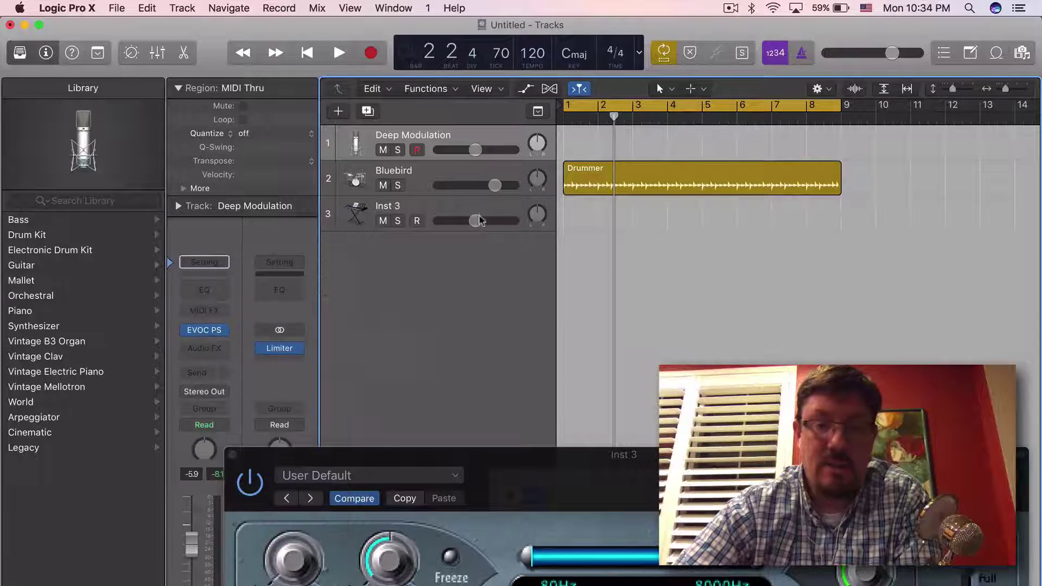
{"action": "left_click", "coordinate": [454, 212]}
{"action": "left_click_drag", "start_coordinate": [432, 456], "coordinate": [373, 13]}
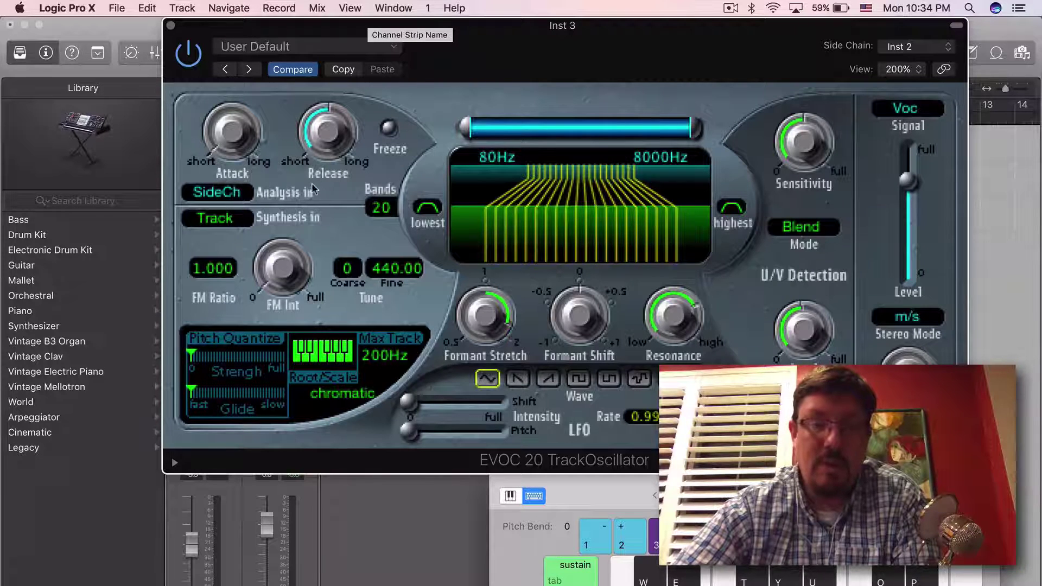
Set the TrackOscillator's Analysis In to SideCh and its side chain to Inst 2 - Bluebird, keeping Synthesis In on Track
{"action": "left_click", "coordinate": [233, 195]}
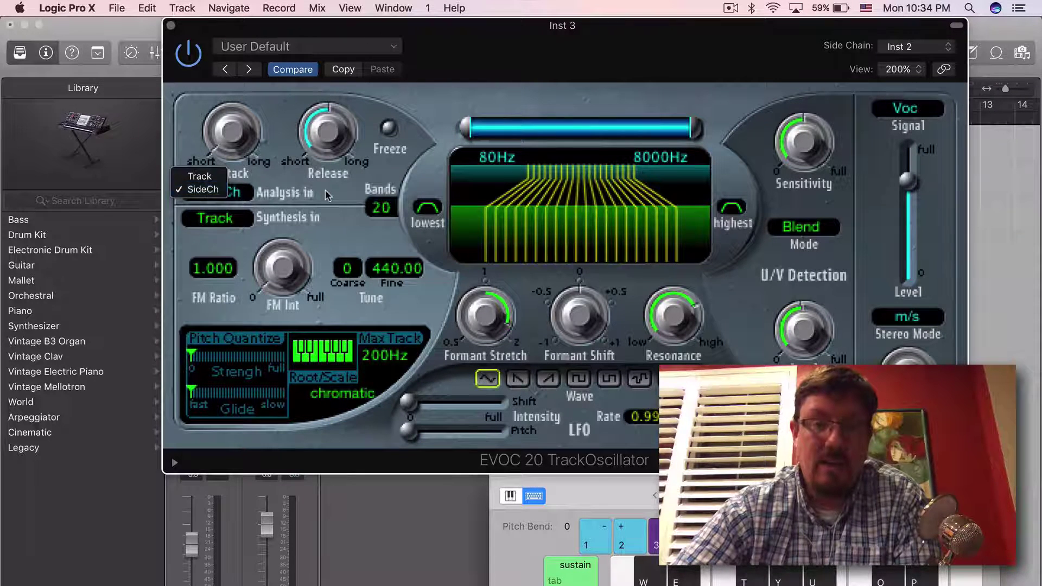
{"action": "left_click", "coordinate": [198, 190]}
{"action": "left_click", "coordinate": [903, 47]}
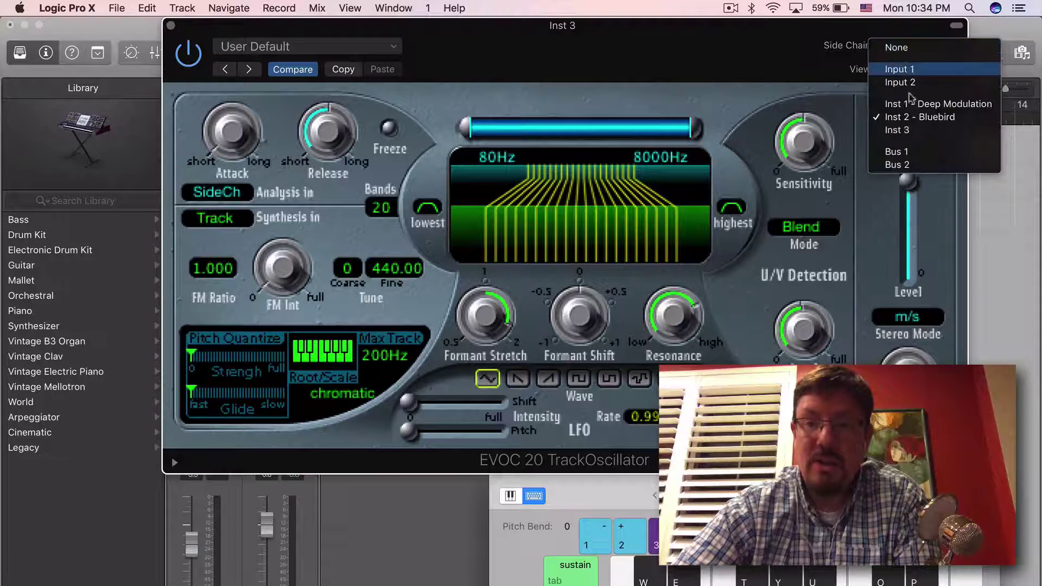
{"action": "left_click", "coordinate": [917, 116]}
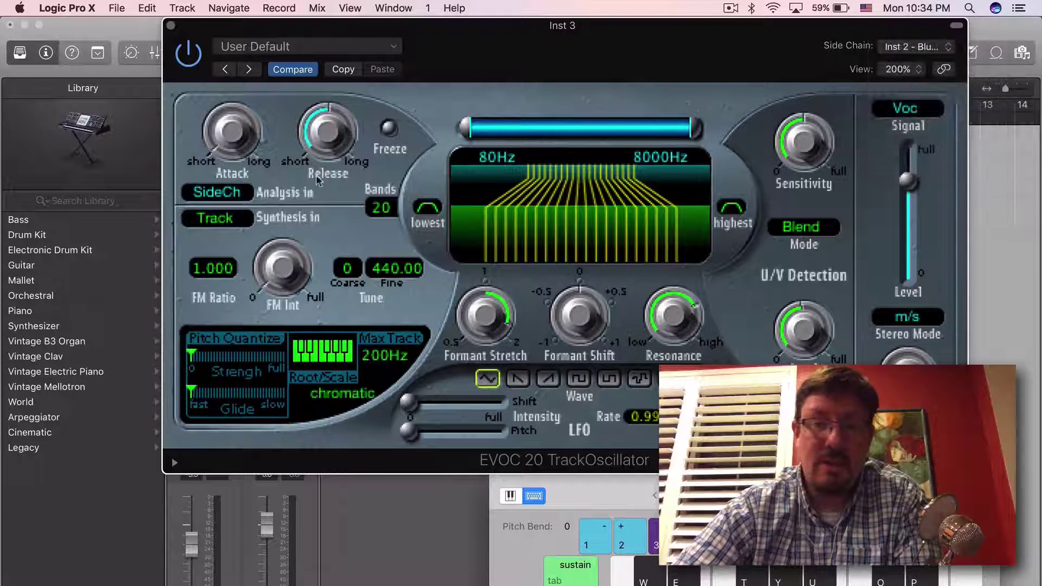
{"action": "left_click", "coordinate": [235, 217]}
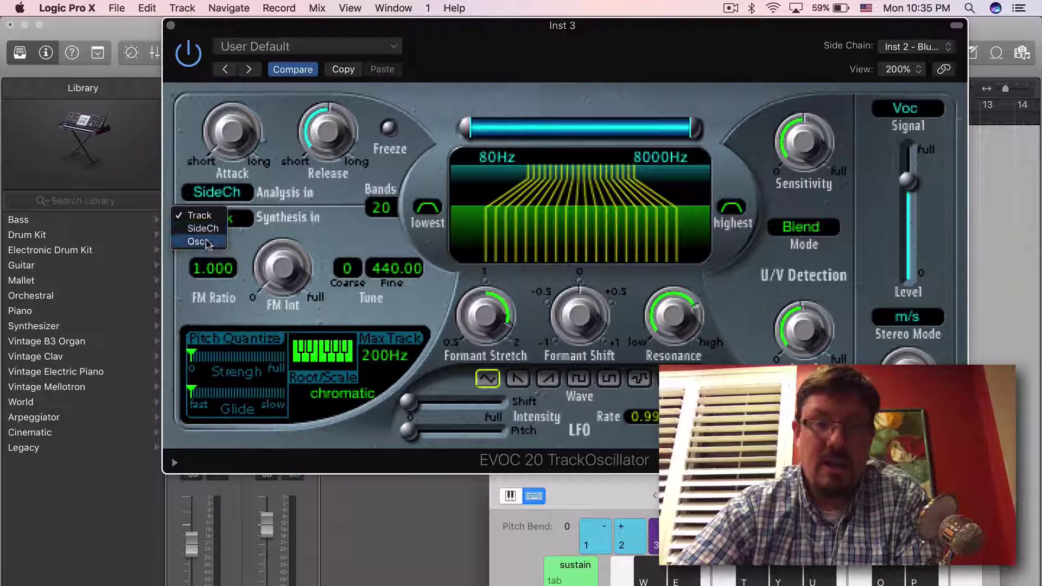
{"action": "left_click", "coordinate": [335, 236]}
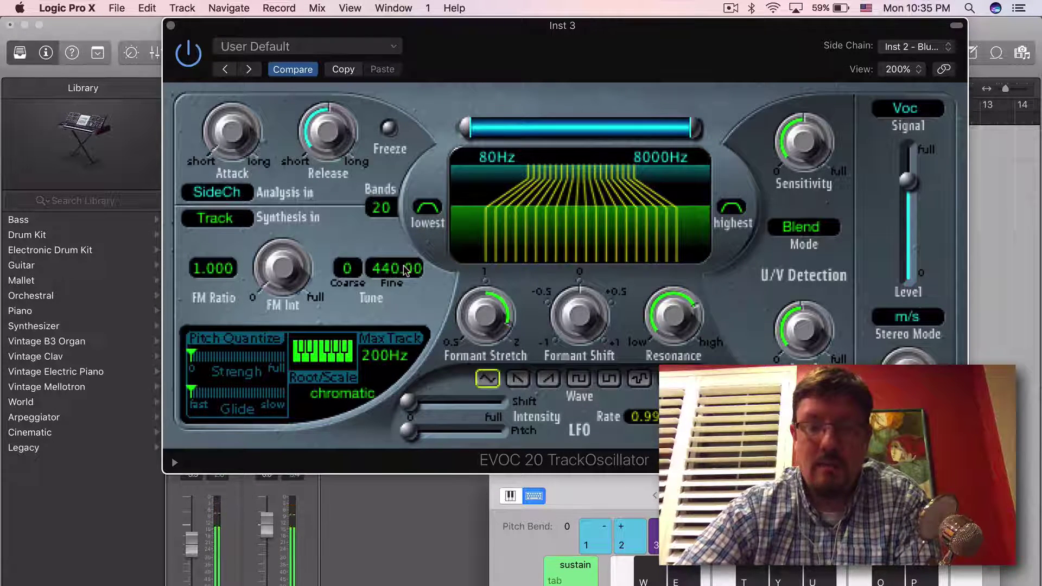
Compare Inst 3 with the TrackOscillator bypassed and enabled, playing about four bars with the drums from bar 2
{"action": "left_click_drag", "start_coordinate": [478, 38], "coordinate": [831, 377]}
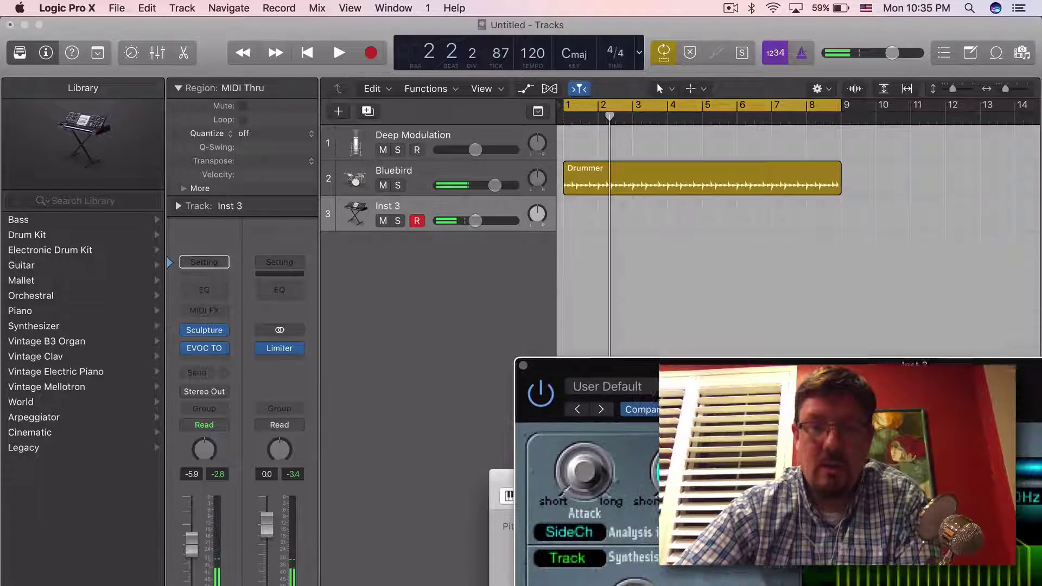
{"action": "mouse_move", "coordinate": [216, 349]}
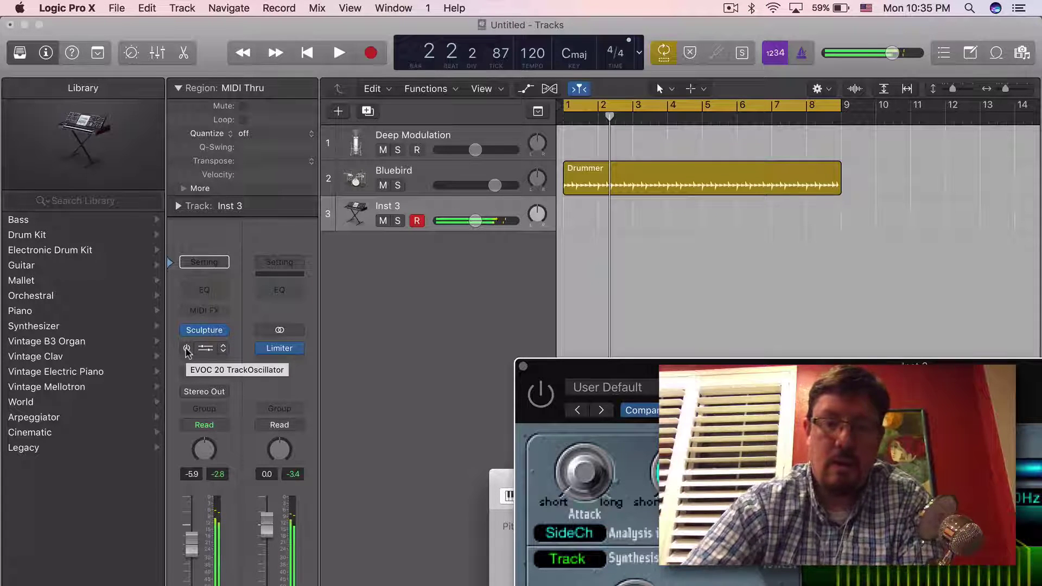
{"action": "key", "text": "space"}
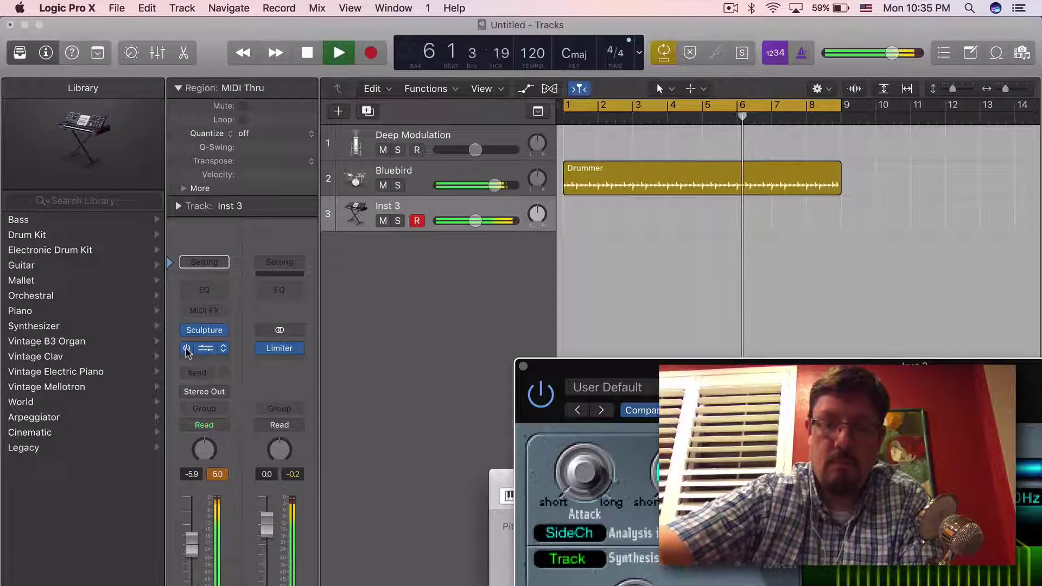
{"action": "key", "text": "space"}
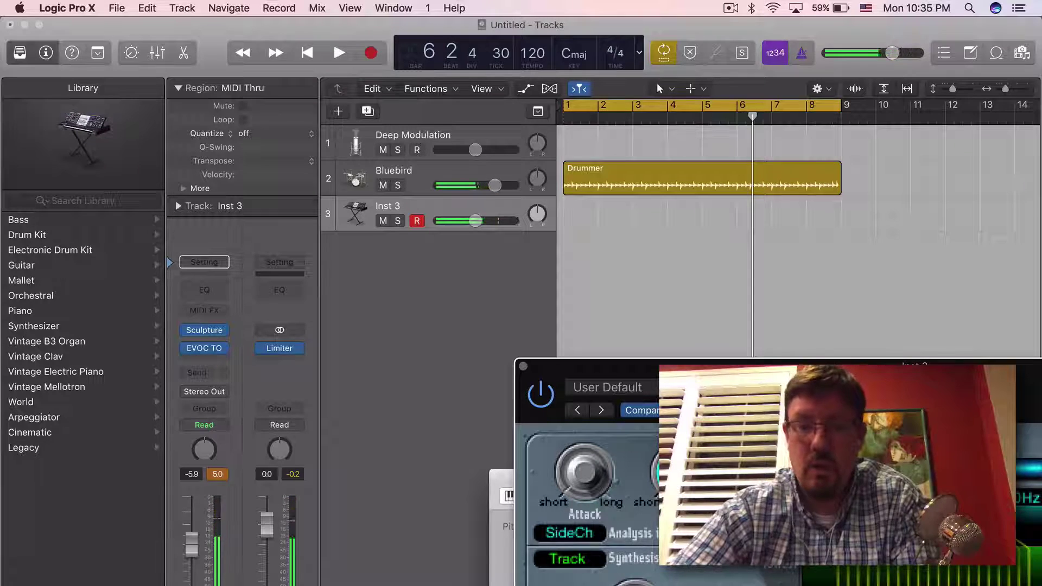
Bring the TrackOscillator window back into view and slightly raise its Resonance and Formant Stretch
{"action": "left_click_drag", "start_coordinate": [633, 364], "coordinate": [619, 347]}
{"action": "left_click_drag", "start_coordinate": [518, 227], "coordinate": [244, 2]}
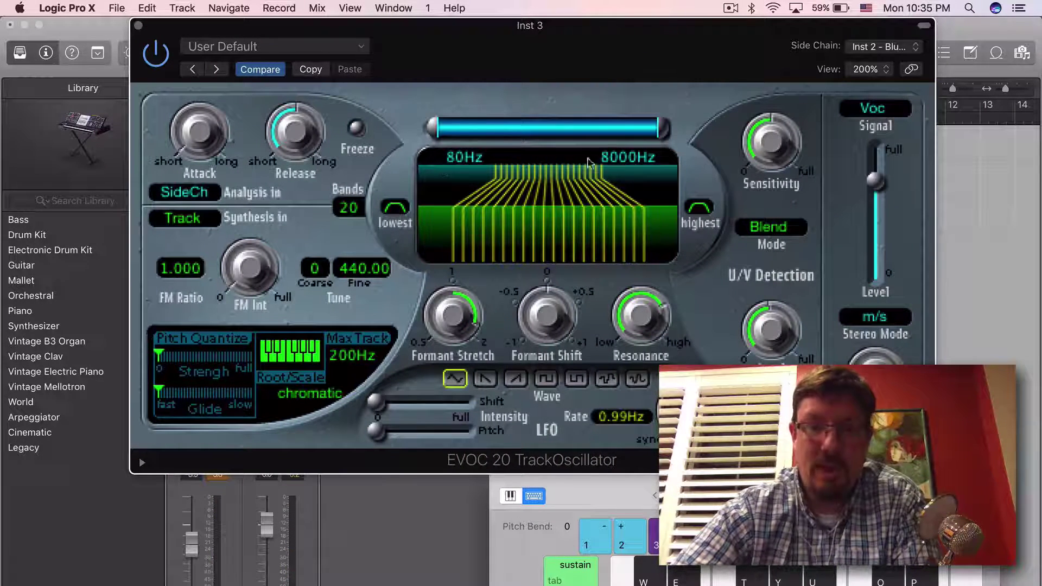
{"action": "left_click_drag", "start_coordinate": [351, 211], "coordinate": [373, 25]}
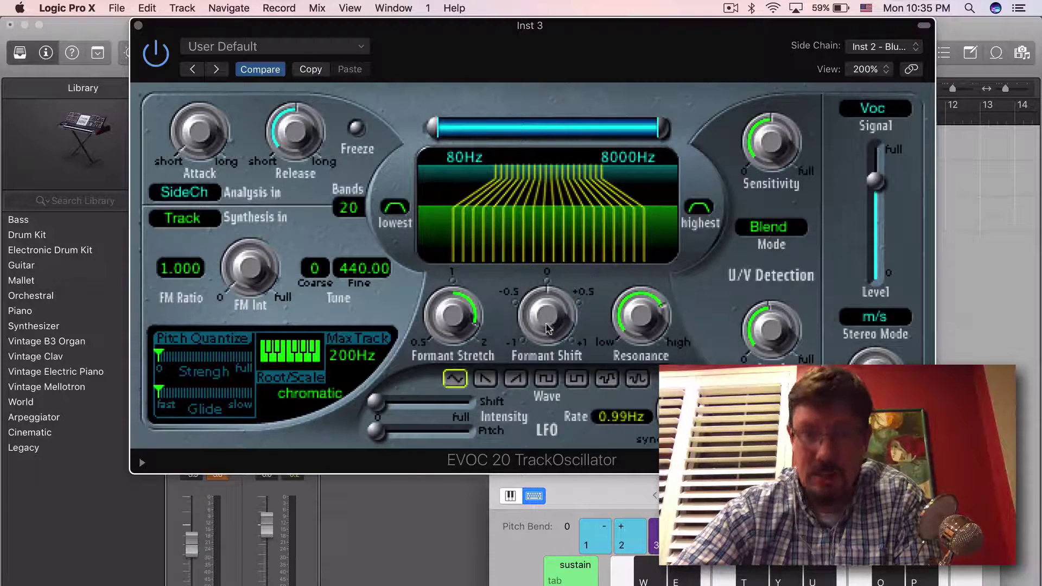
{"action": "mouse_move", "coordinate": [622, 320]}
{"action": "left_mouse_down"}
{"action": "mouse_move", "coordinate": [635, 405]}
{"action": "mouse_move", "coordinate": [618, 308]}
{"action": "left_mouse_up"}
{"action": "left_click_drag", "start_coordinate": [488, 308], "coordinate": [440, 296]}
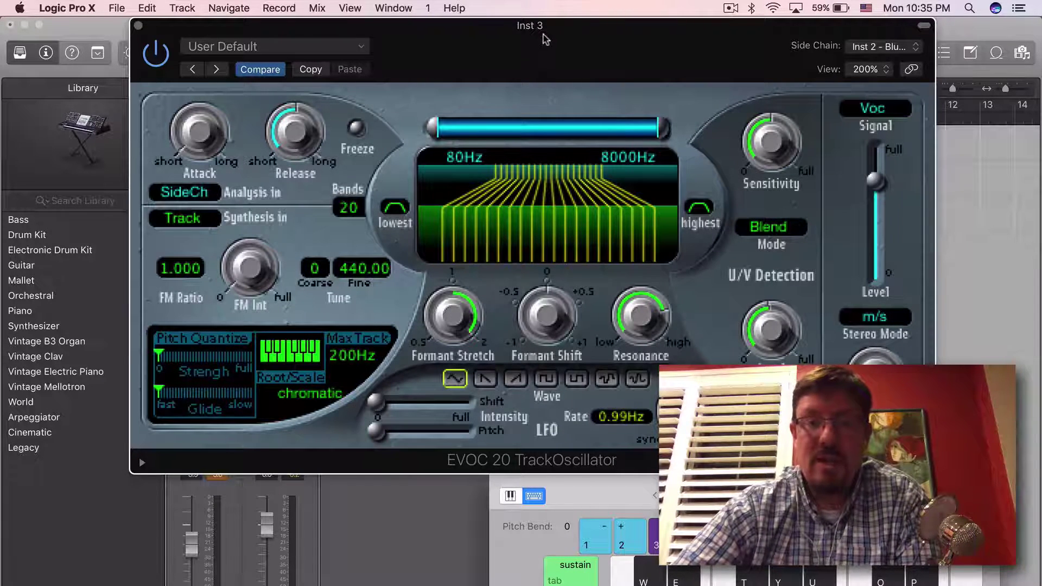
Shrink the TrackOscillator window to a 177% view and close it
{"action": "left_click_drag", "start_coordinate": [545, 39], "coordinate": [584, 39]}
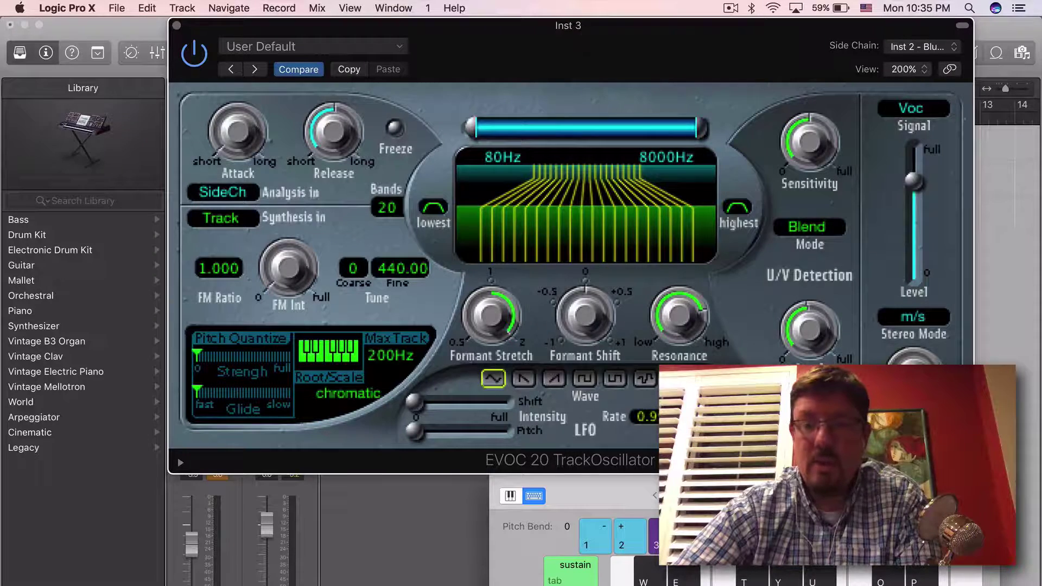
{"action": "left_click_drag", "start_coordinate": [973, 473], "coordinate": [879, 431]}
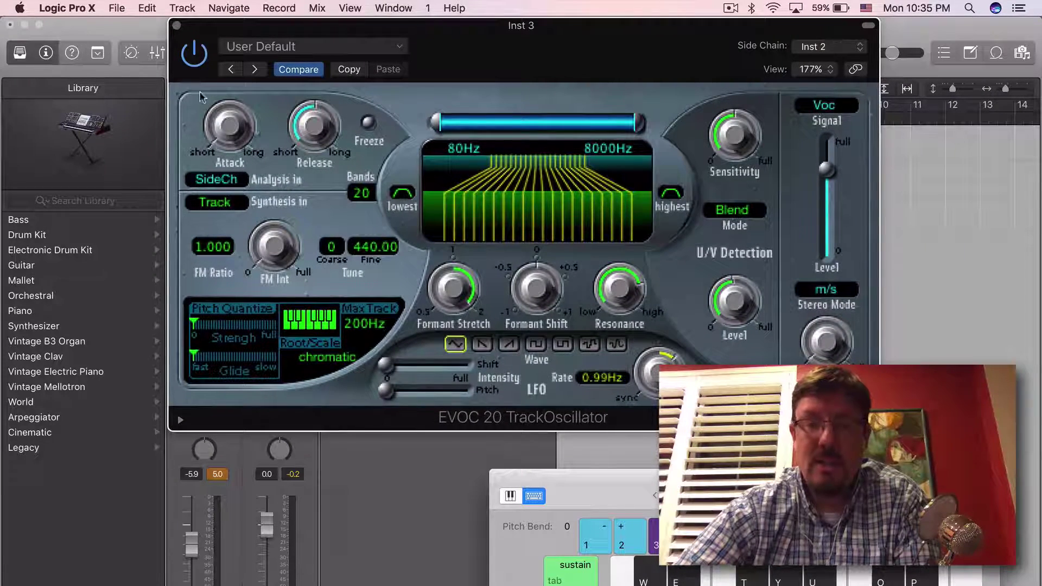
{"action": "left_click", "coordinate": [175, 26]}
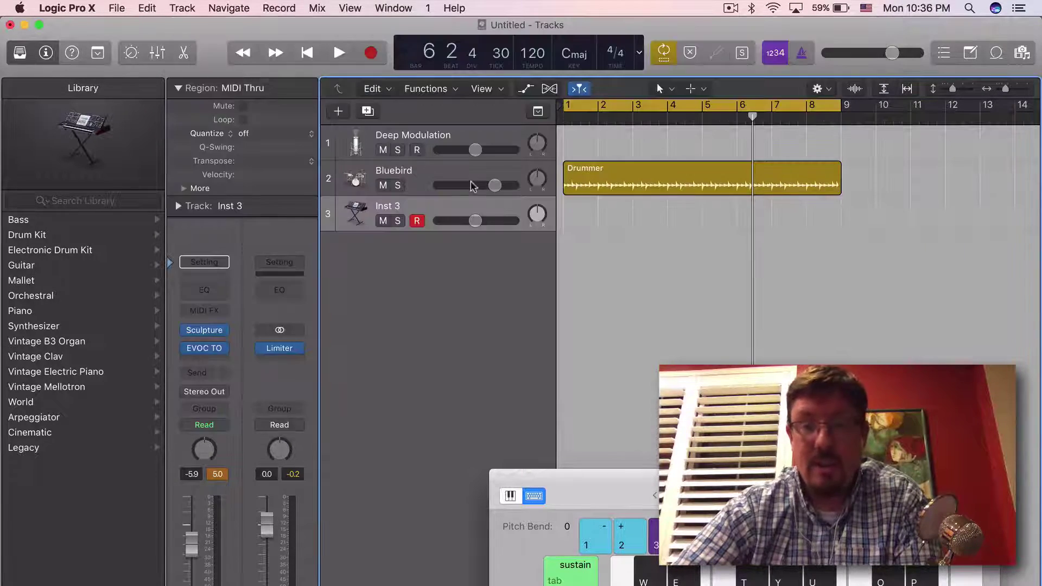
Set the Bluebird drummer track's output back to Stereo Out
{"action": "left_click", "coordinate": [449, 172]}
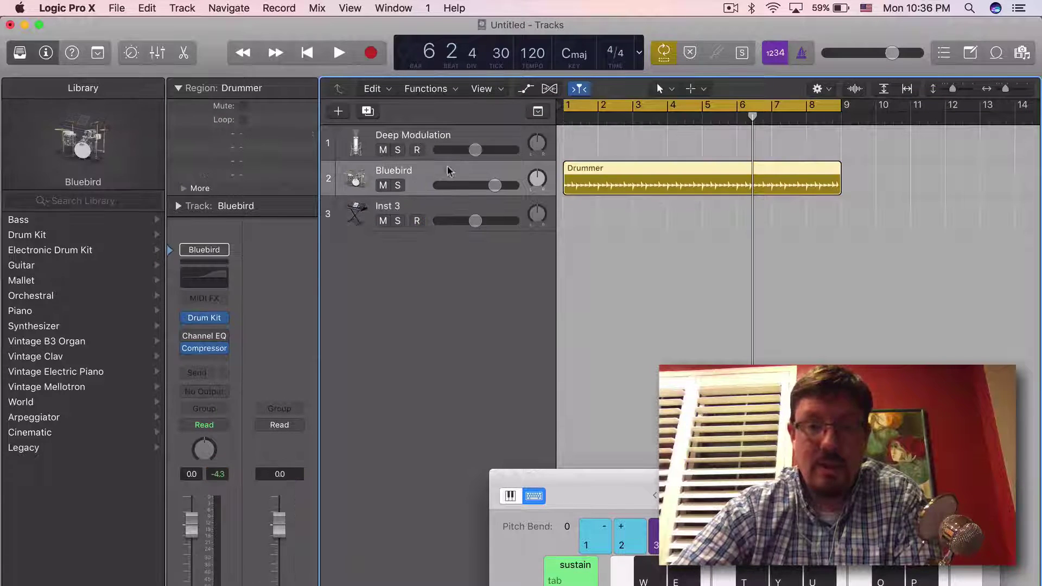
{"action": "left_click", "coordinate": [216, 391]}
{"action": "mouse_move", "coordinate": [243, 415]}
{"action": "left_click", "coordinate": [303, 411]}
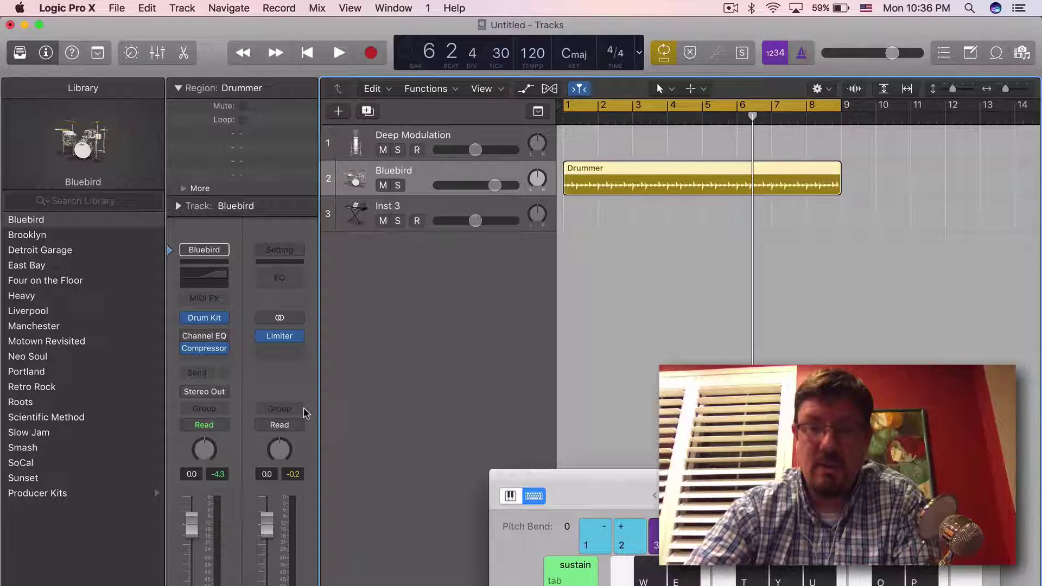
Select the Inst 3 track and play about five bars from the start of the project to hear it with the drums
{"action": "left_click", "coordinate": [433, 206]}
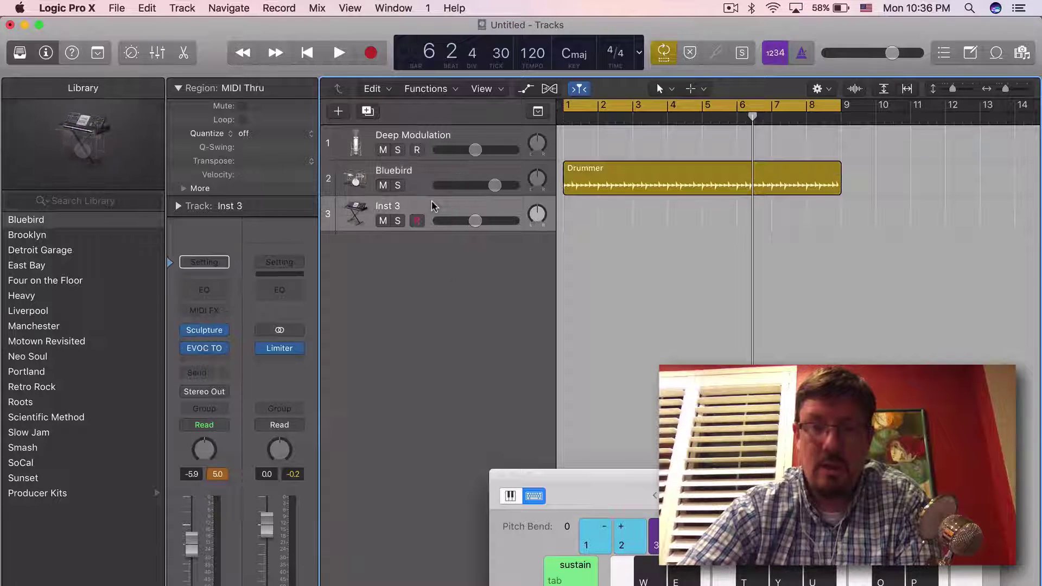
{"action": "key", "text": "Return"}
{"action": "key", "text": "space"}
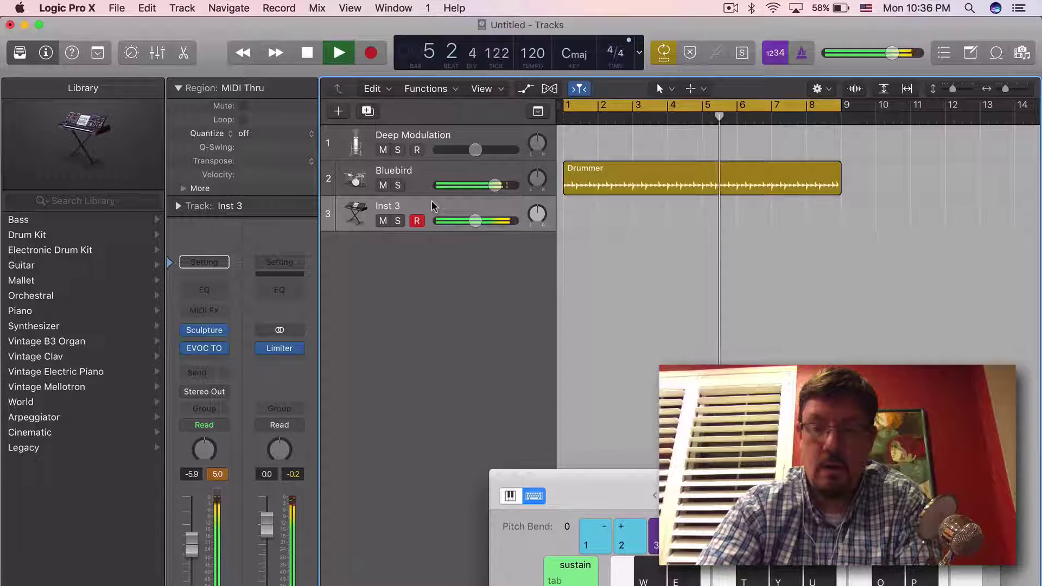
{"action": "key", "text": "space"}
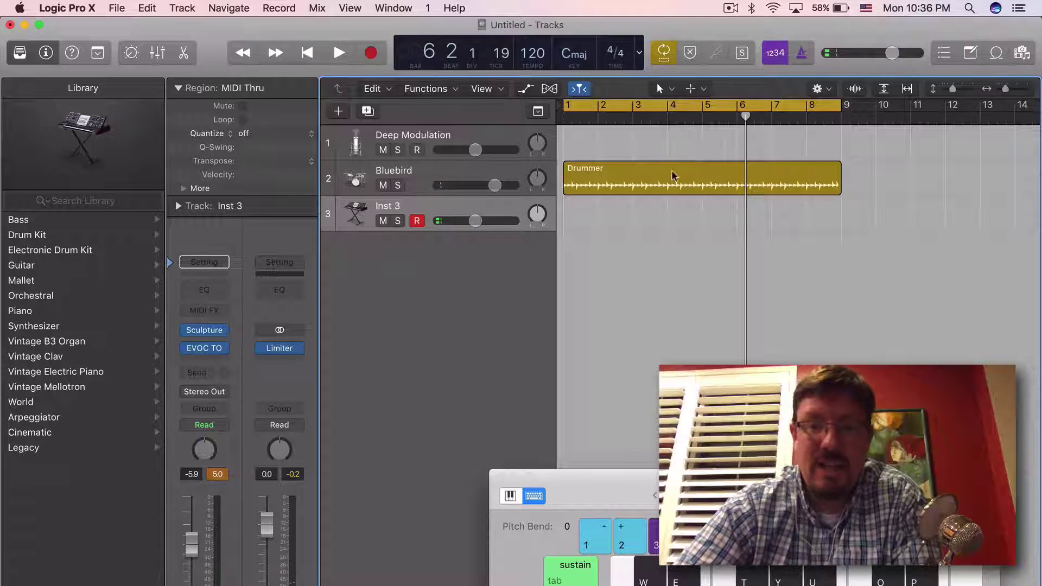
View the Bluebird region in the Drummer editor, close the editor and select the Bluebird track
{"action": "double_click", "coordinate": [606, 178]}
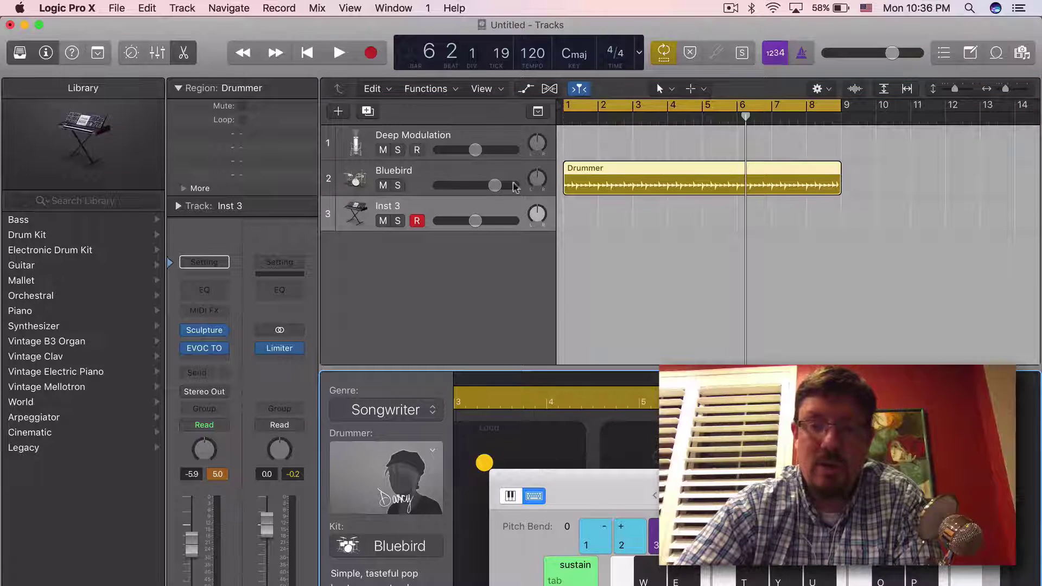
{"action": "left_click", "coordinate": [184, 52]}
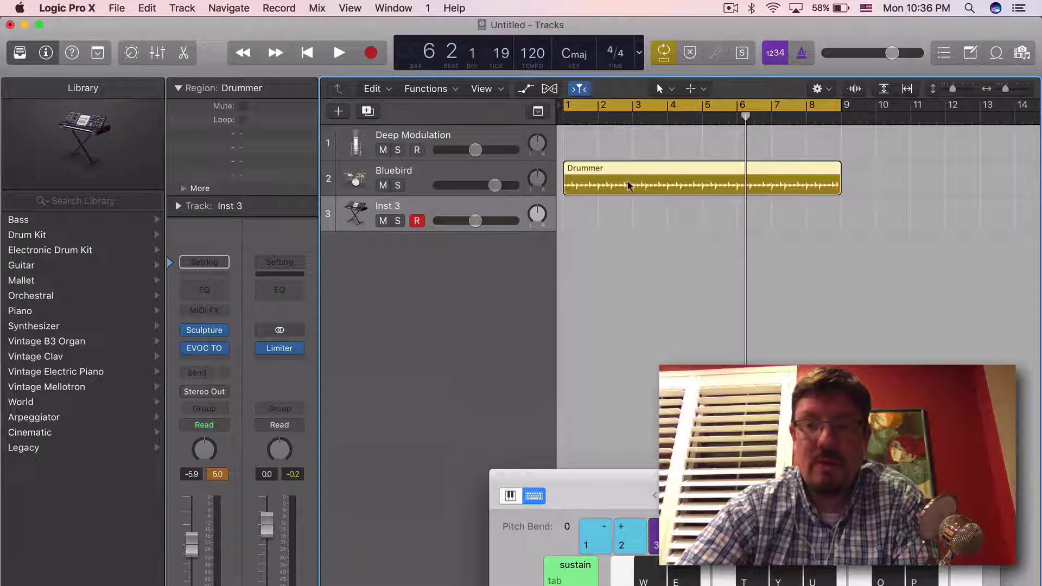
{"action": "left_click", "coordinate": [400, 175]}
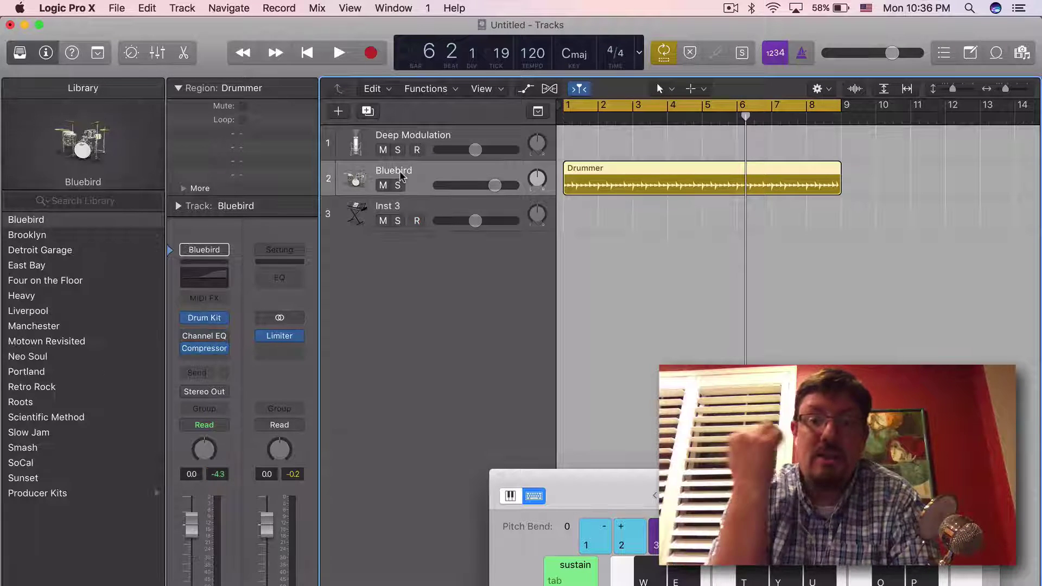
Open the EVOC 20 PolySynth on the Deep Modulation track and toggle its oscillator mode, ending on FM
{"action": "left_click", "coordinate": [408, 136]}
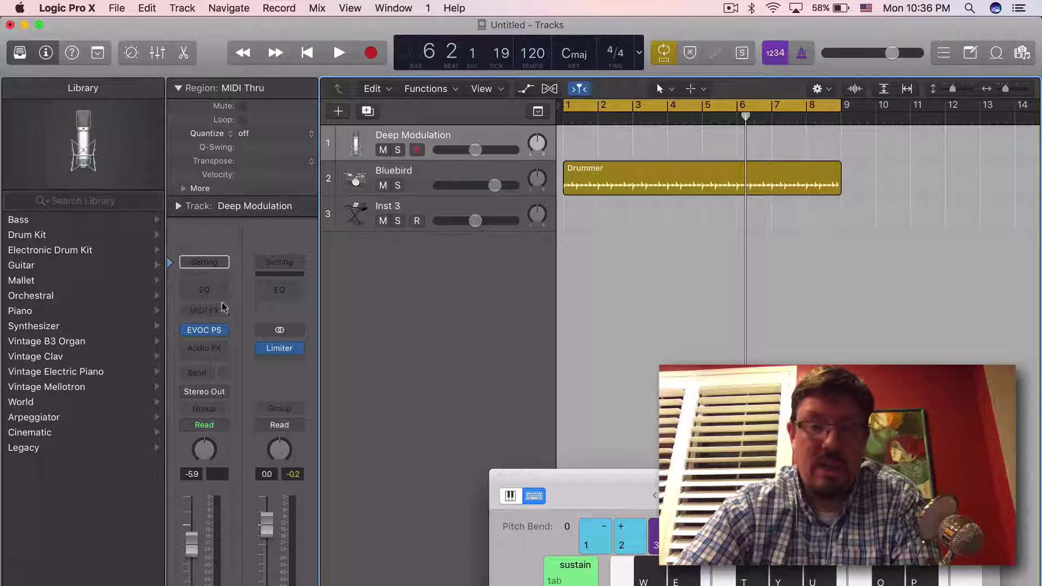
{"action": "left_click", "coordinate": [204, 330]}
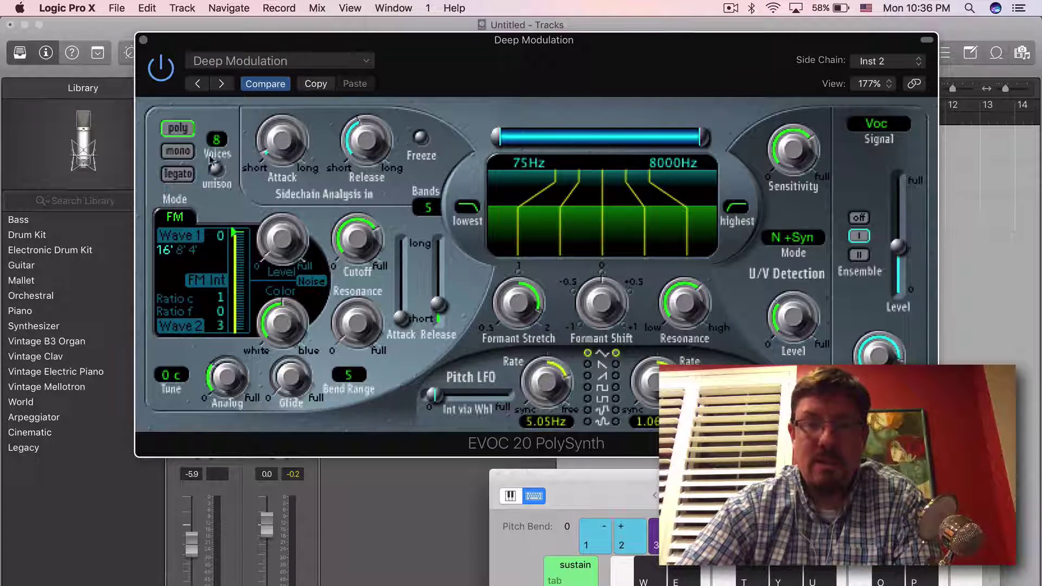
{"action": "left_click", "coordinate": [179, 218]}
{"action": "left_click", "coordinate": [179, 218]}
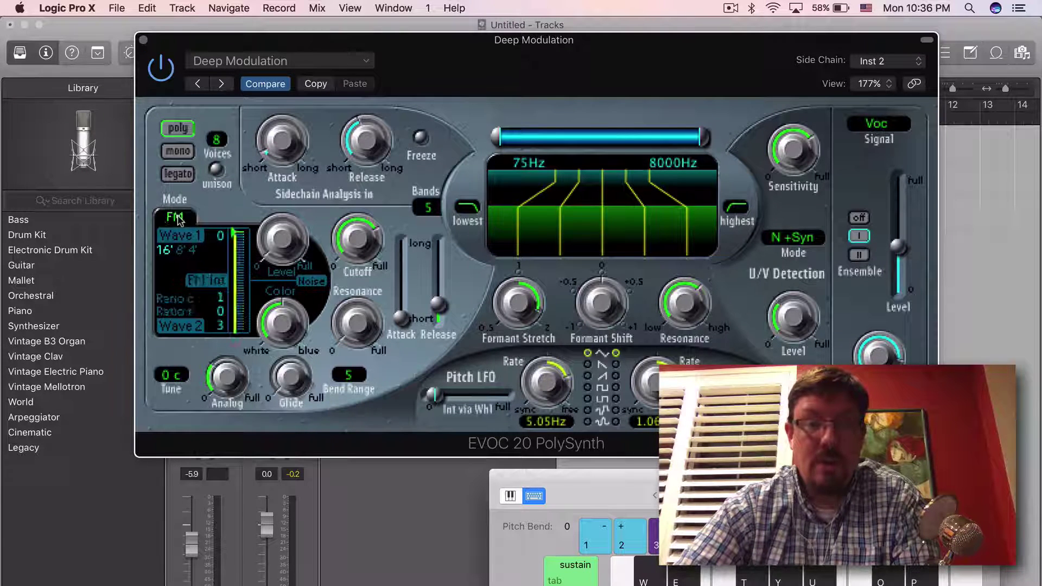
{"action": "left_click", "coordinate": [179, 218]}
{"action": "left_click", "coordinate": [179, 219]}
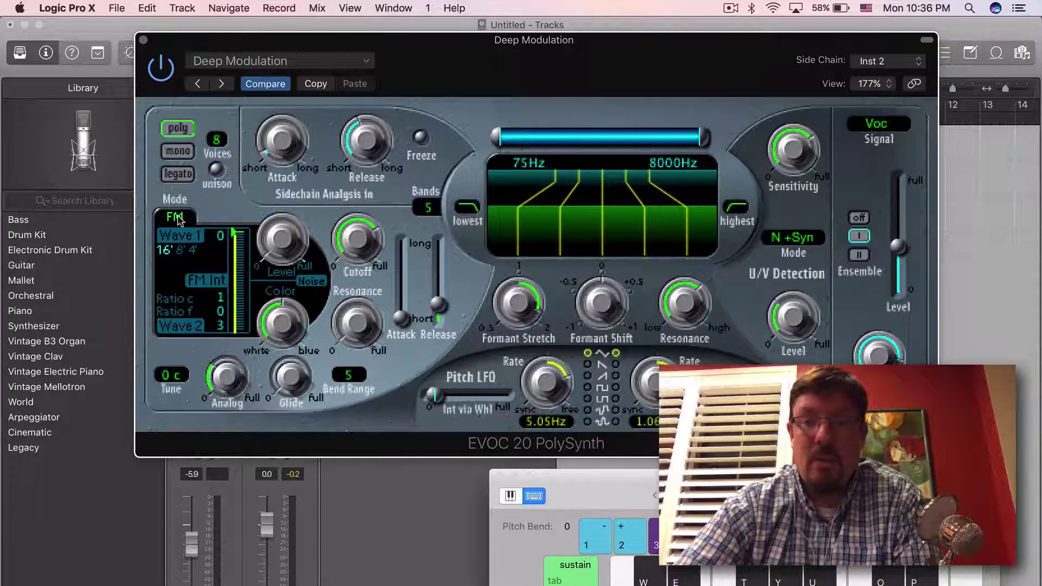